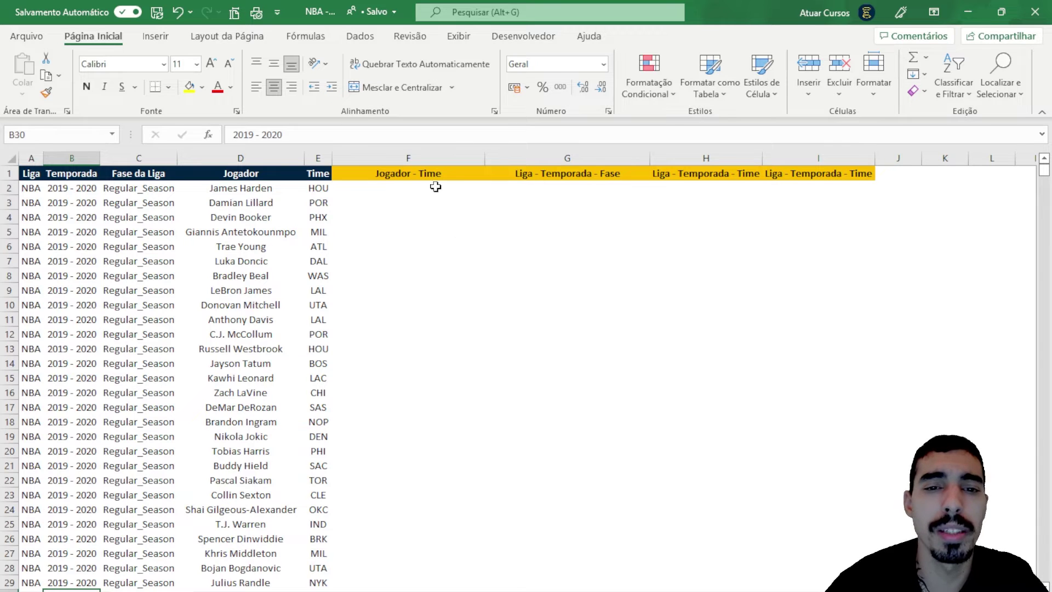
- Enter =CONCATENAR(D2;E2) in F2 so it shows James HardenHOU
left_click_drag(433, 159, 822, 158)
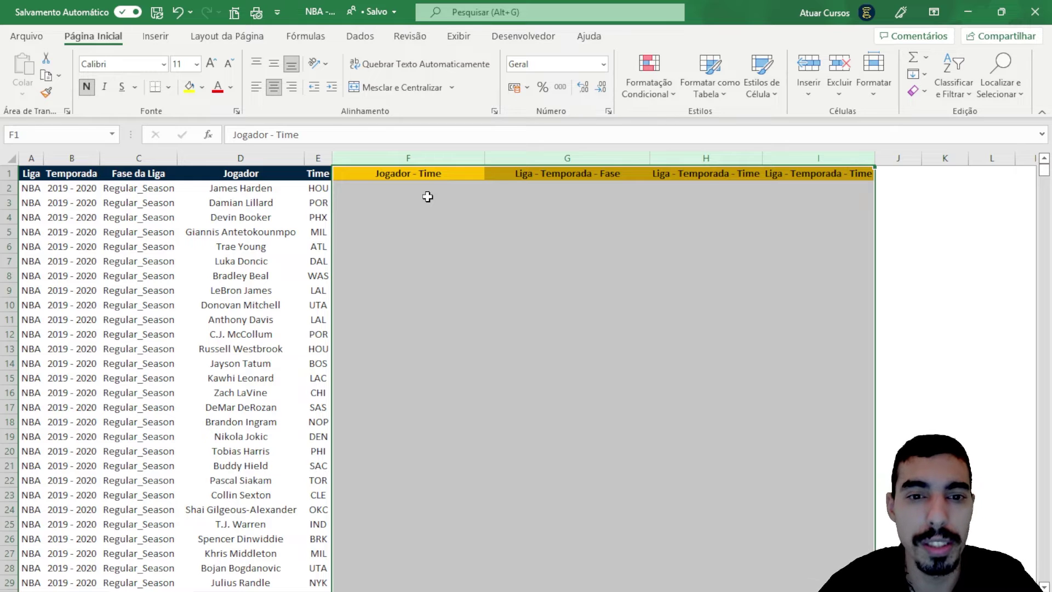
left_click(439, 188)
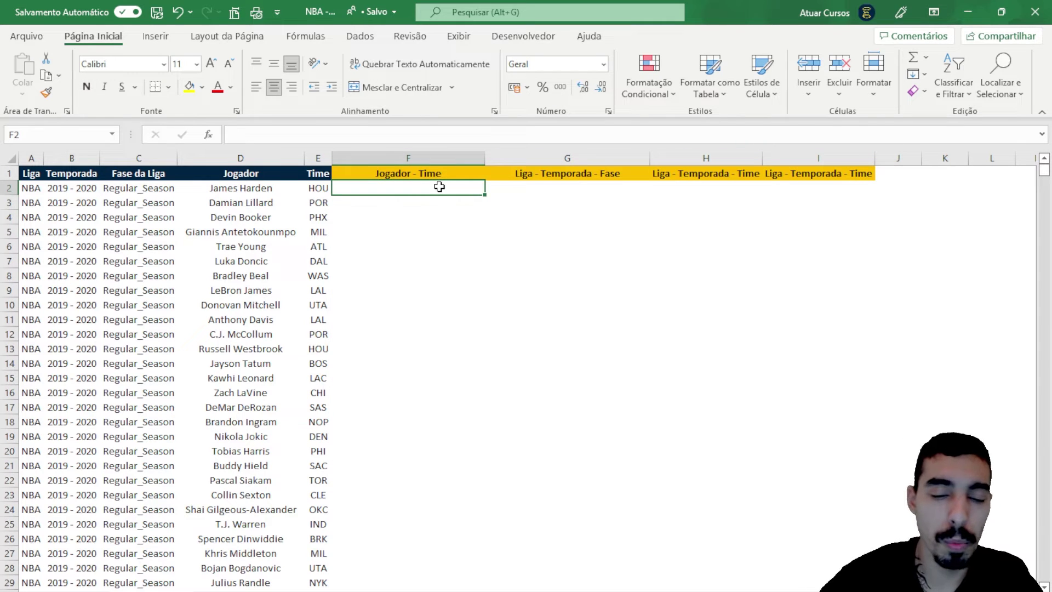
type("=")
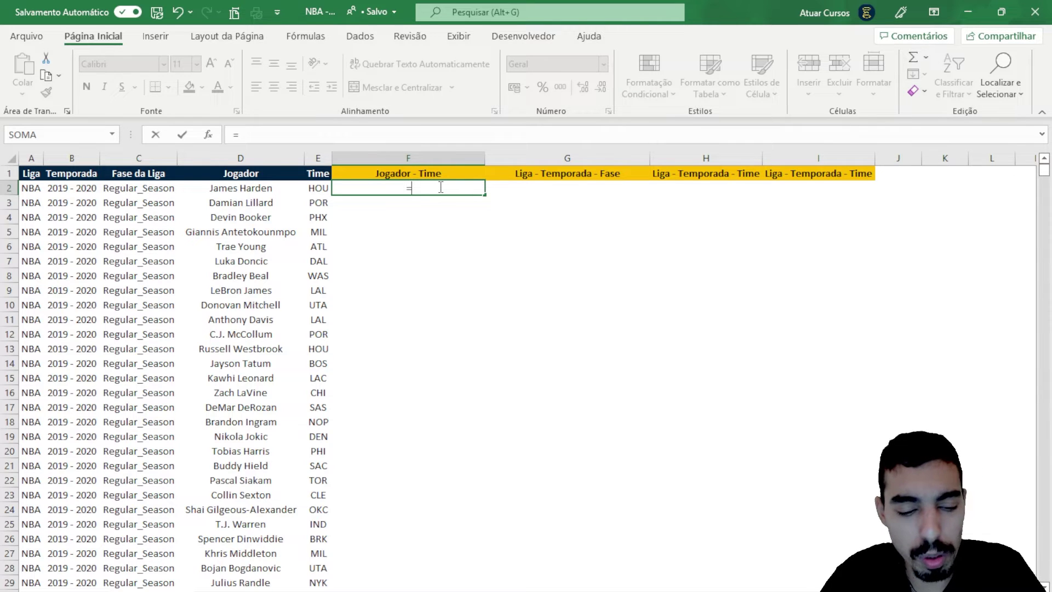
type("conca")
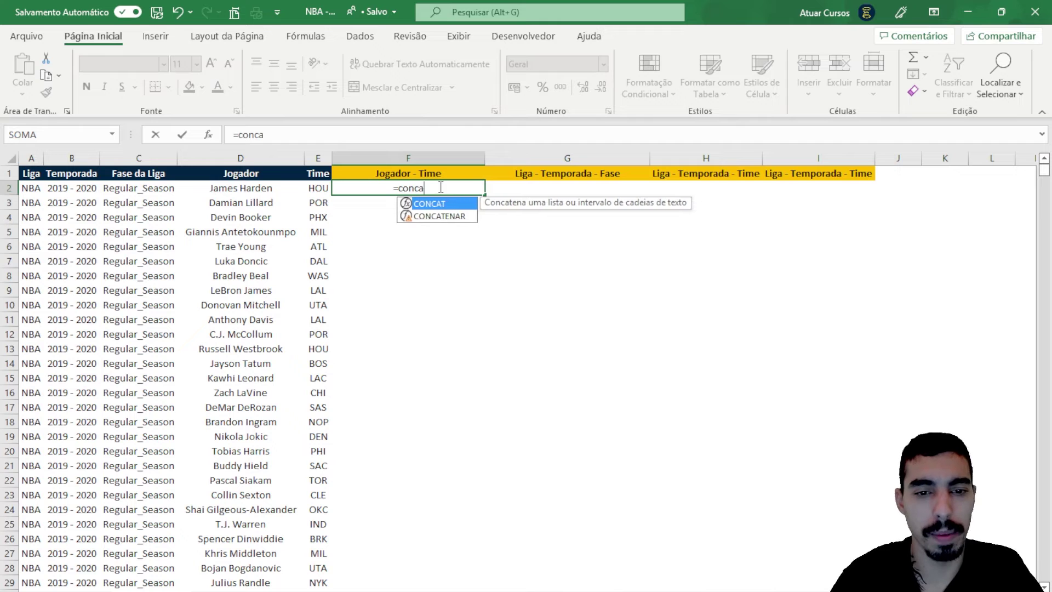
type("te")
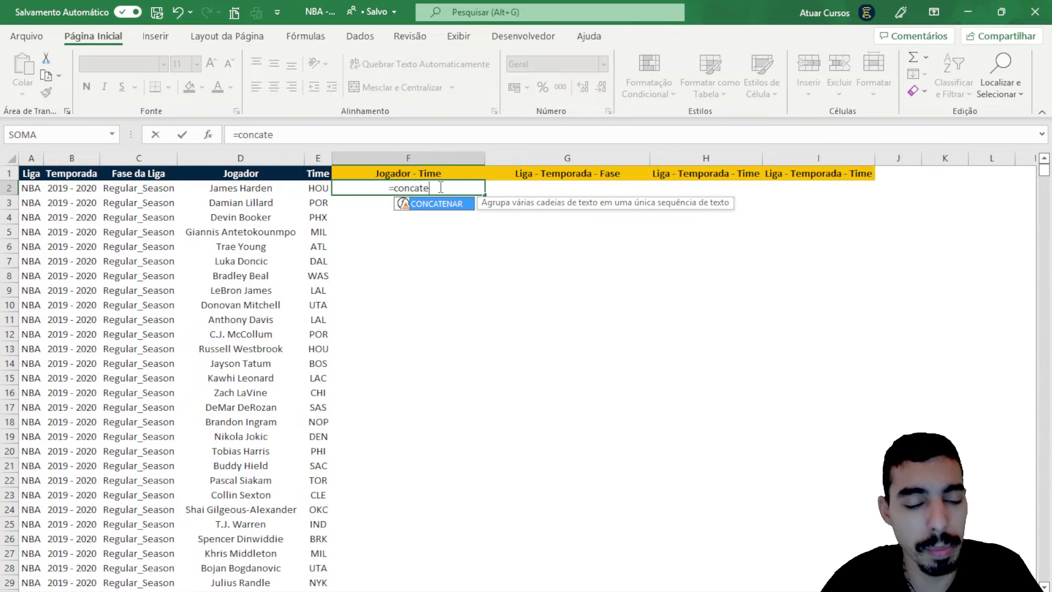
key("Tab")
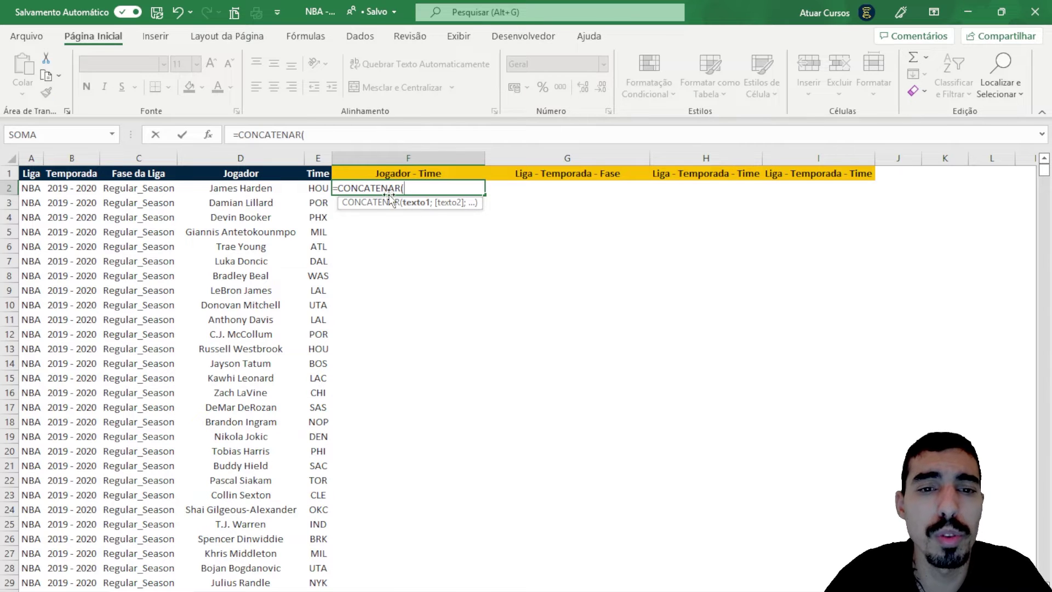
left_click(247, 188)
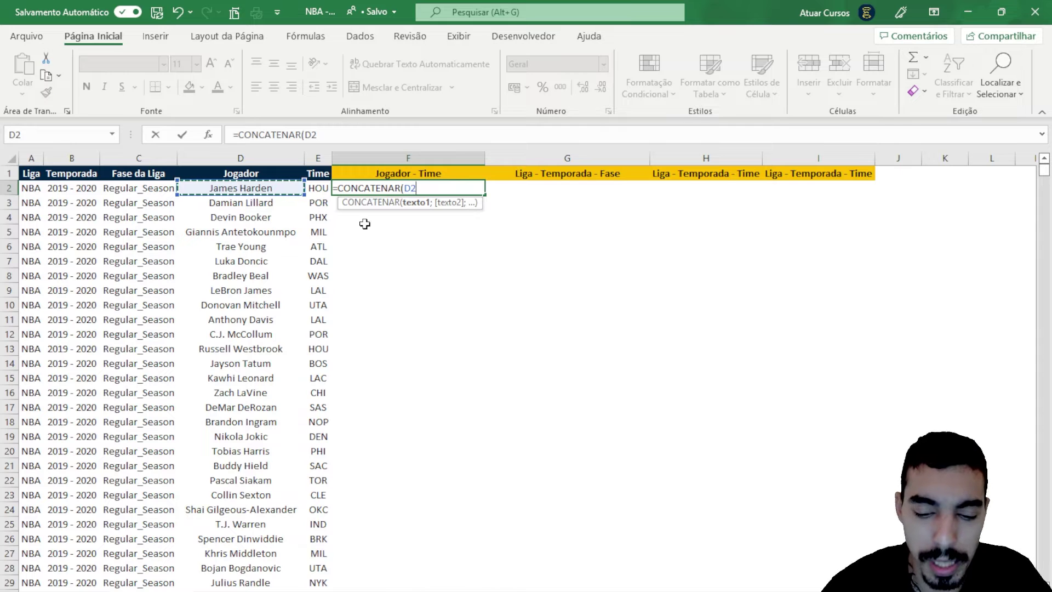
type(";")
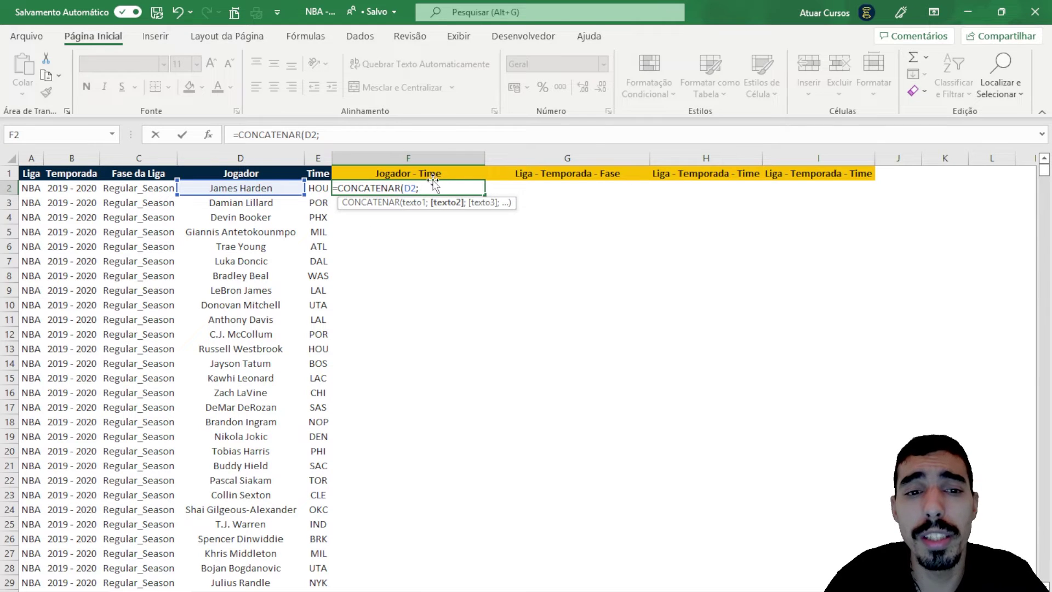
left_click(319, 189)
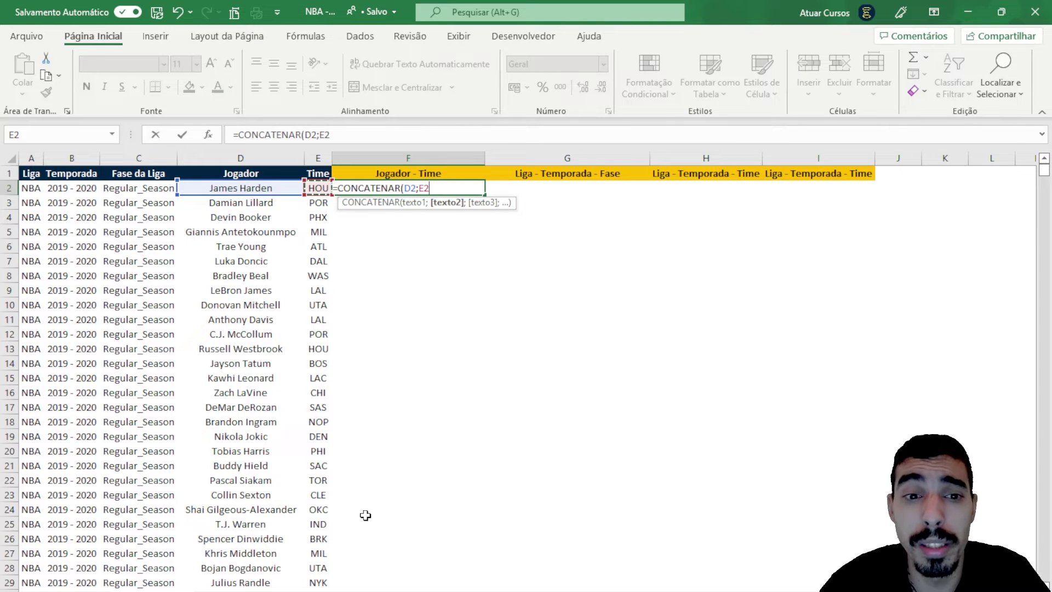
type(")")
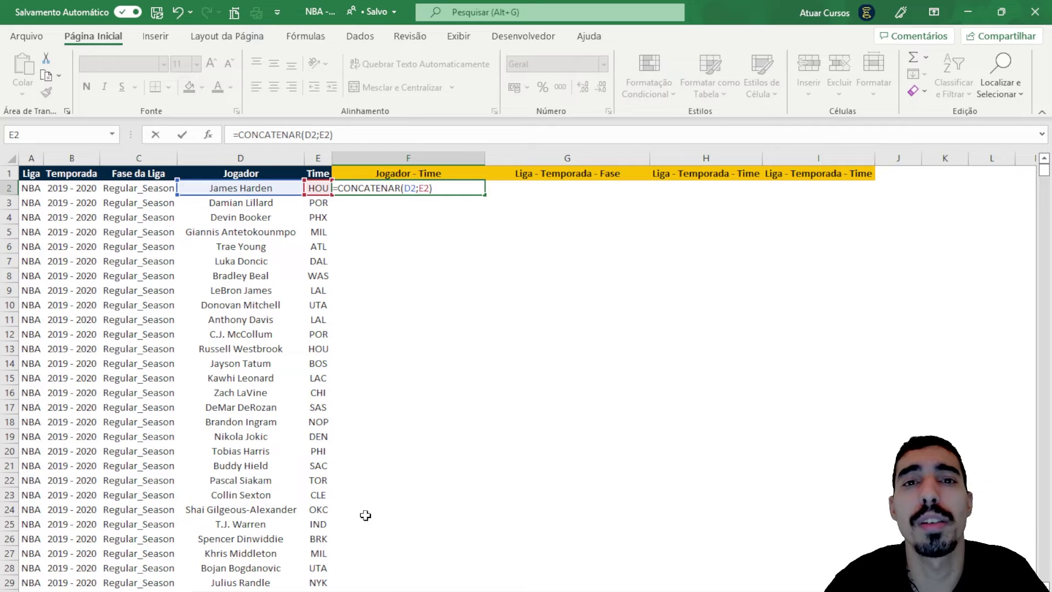
key("Return")
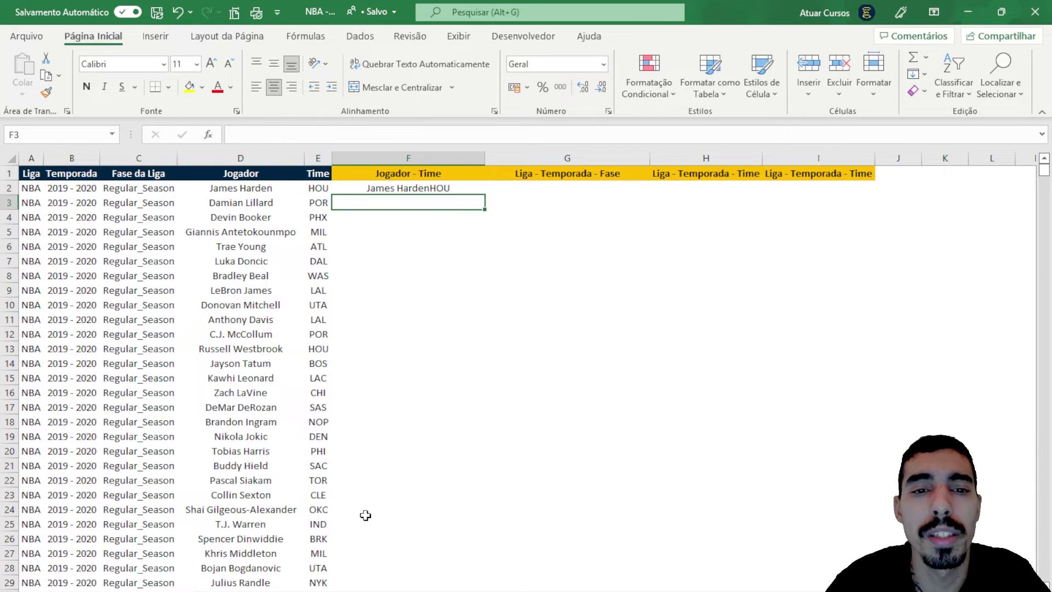
key("Up")
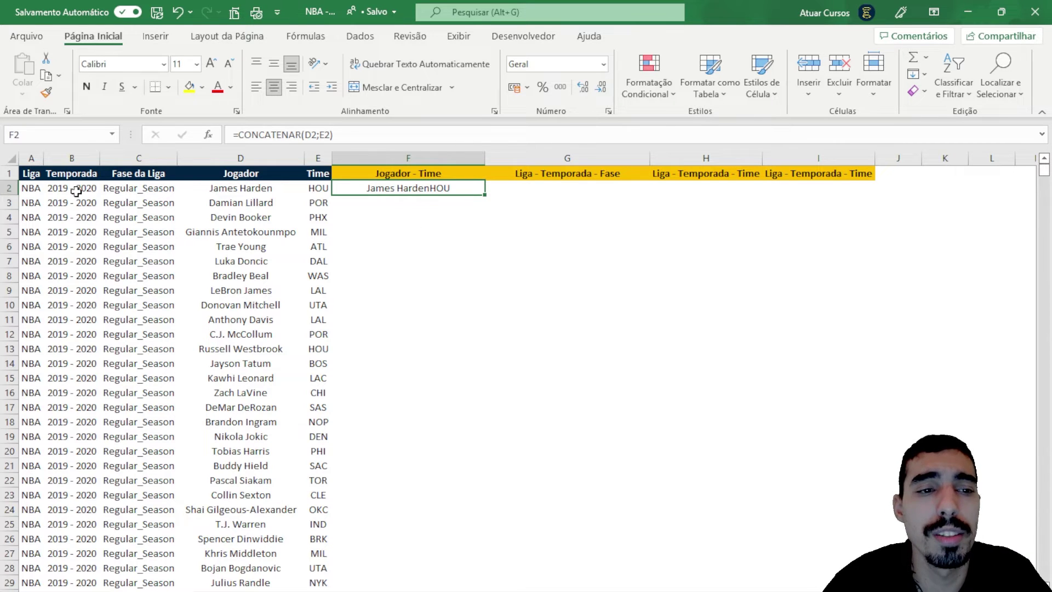
left_click(323, 189)
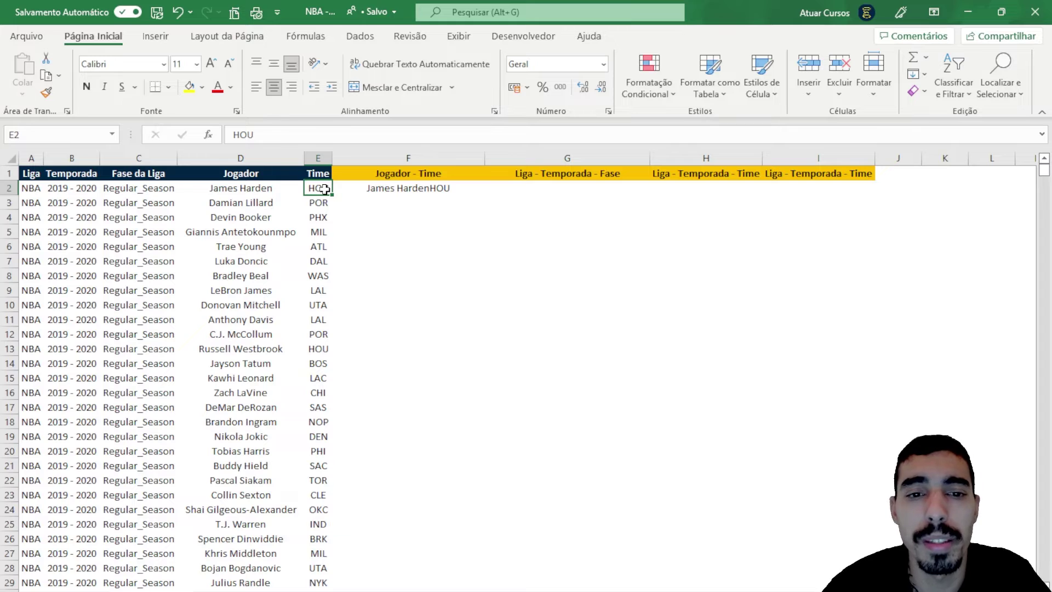
left_click(429, 188)
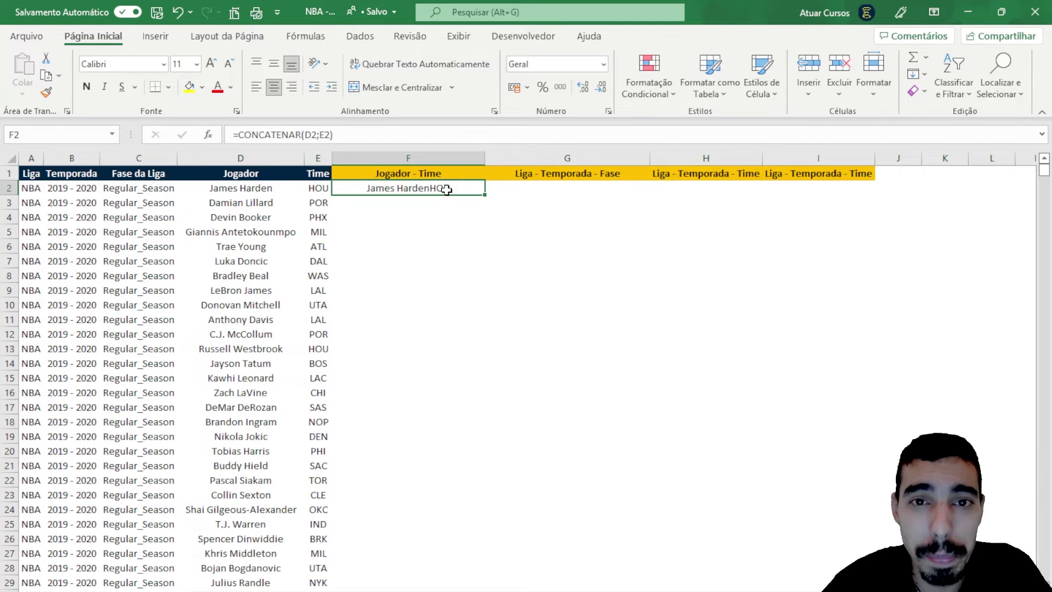
key("Right")
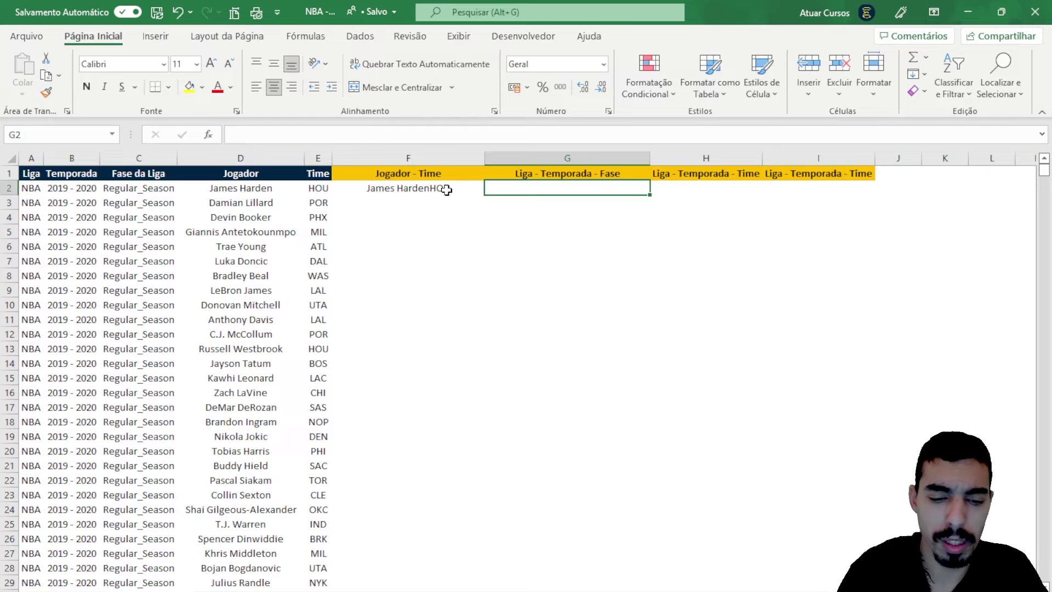
- Build =CONCATENAR(A2;" - ";B2;" - ";C2) in G2, showing NBA - 2019 - 2020 - Regular_Season
type("=conca")
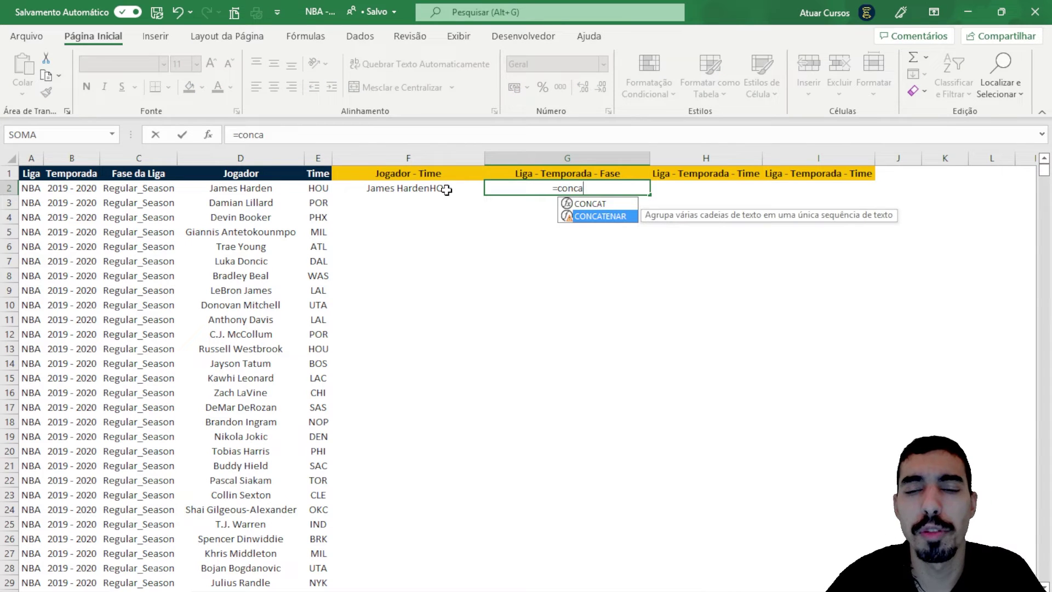
key("Tab")
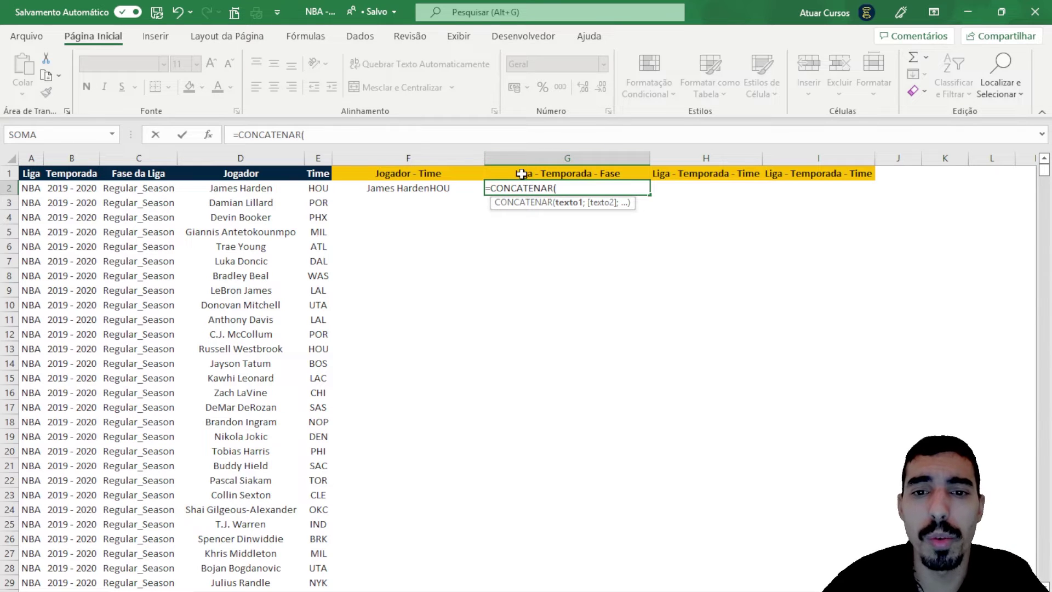
left_click(34, 190)
type(";")
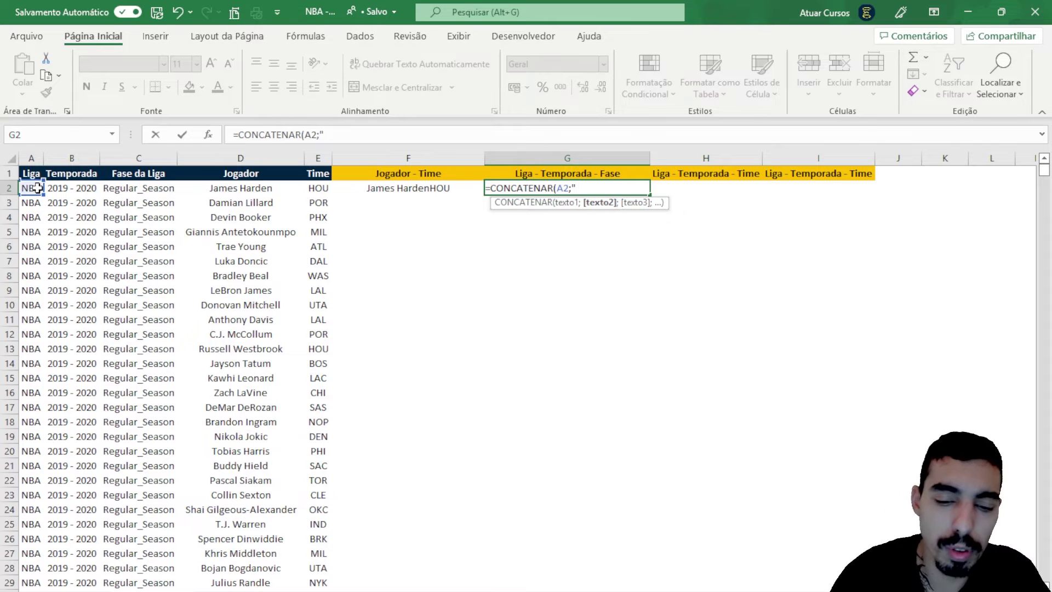
type("-")
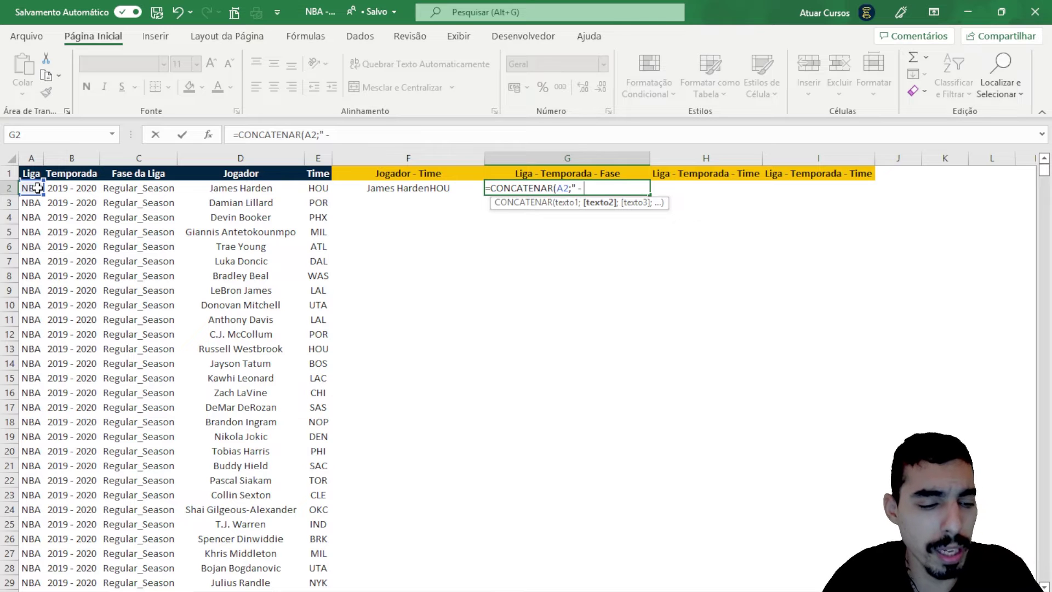
type(" \"")
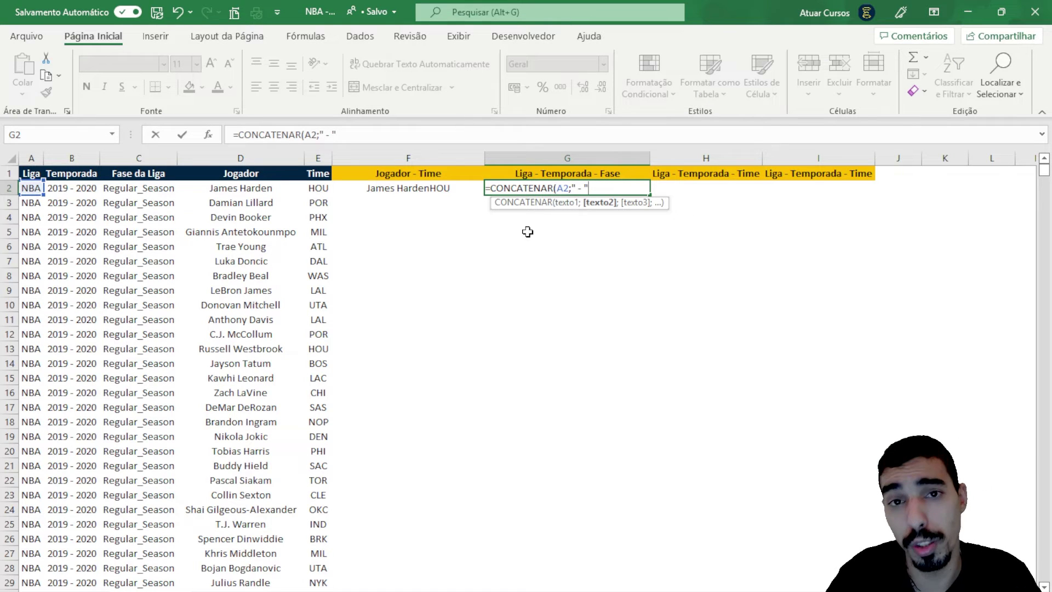
type(";")
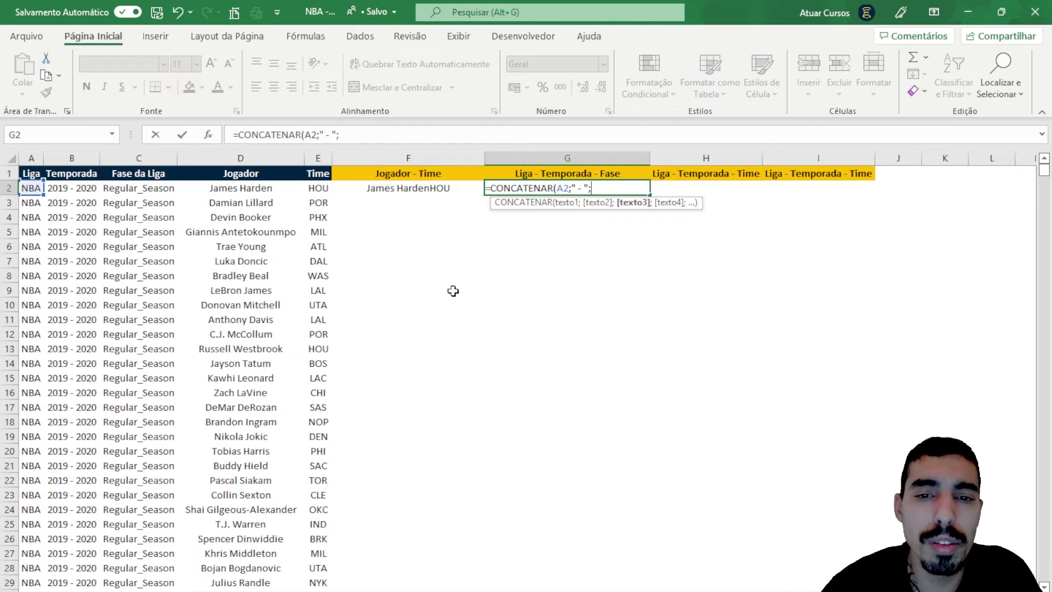
left_click(70, 192)
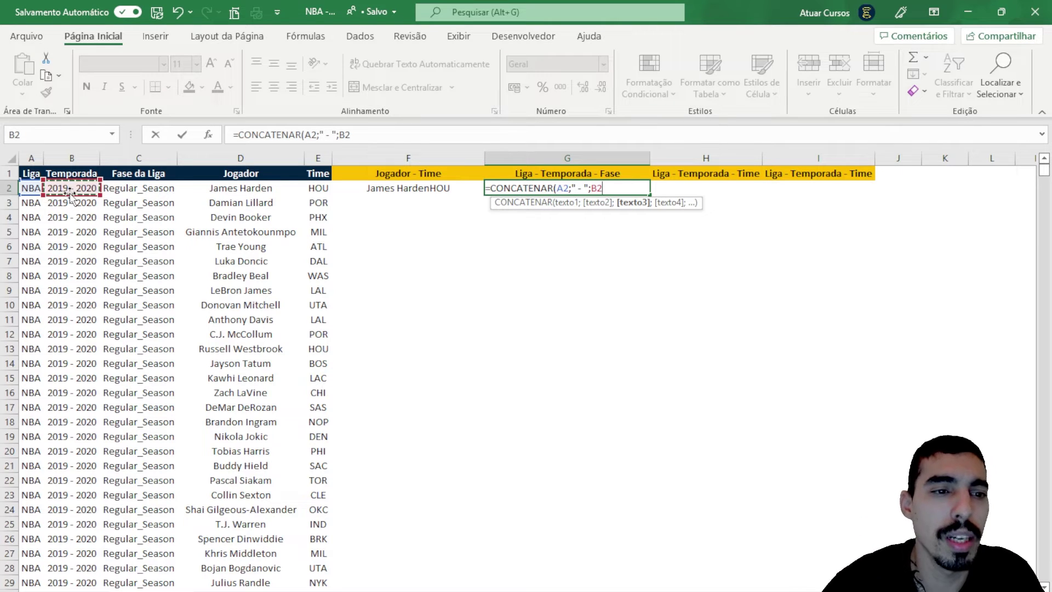
type(";")
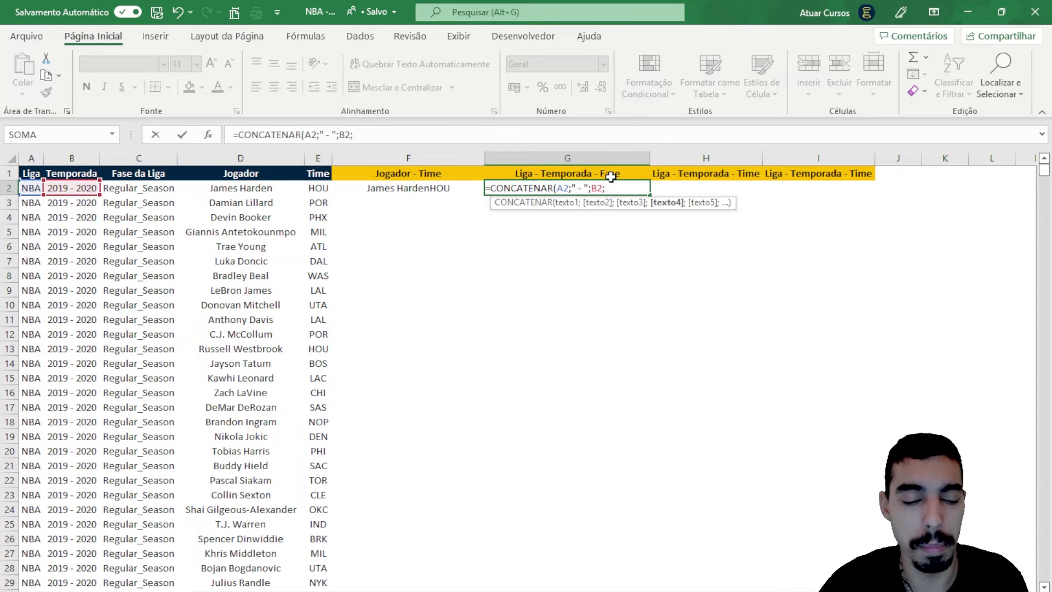
type("\" -")
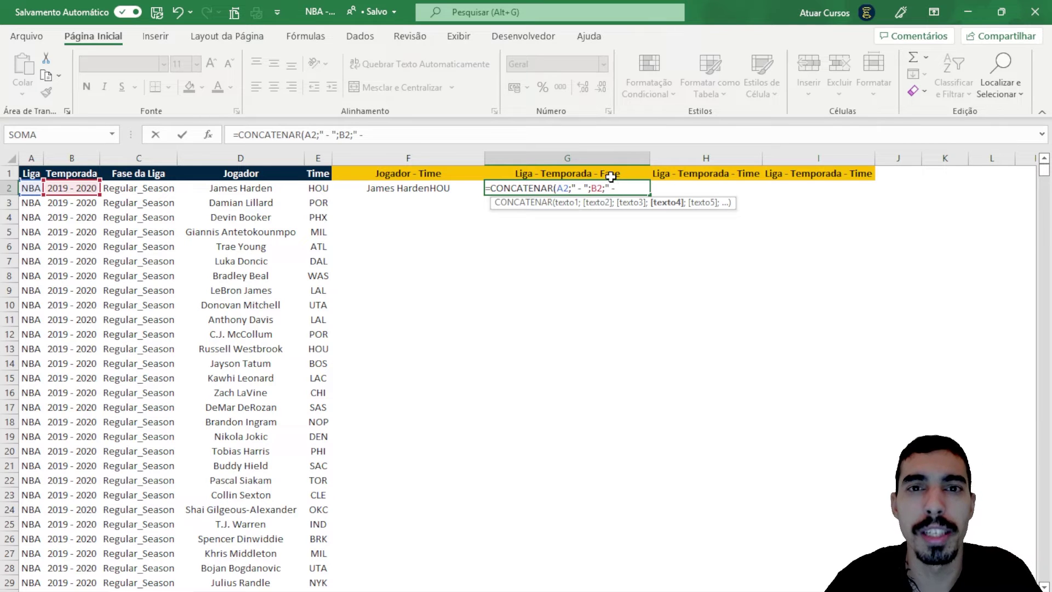
type(" \"")
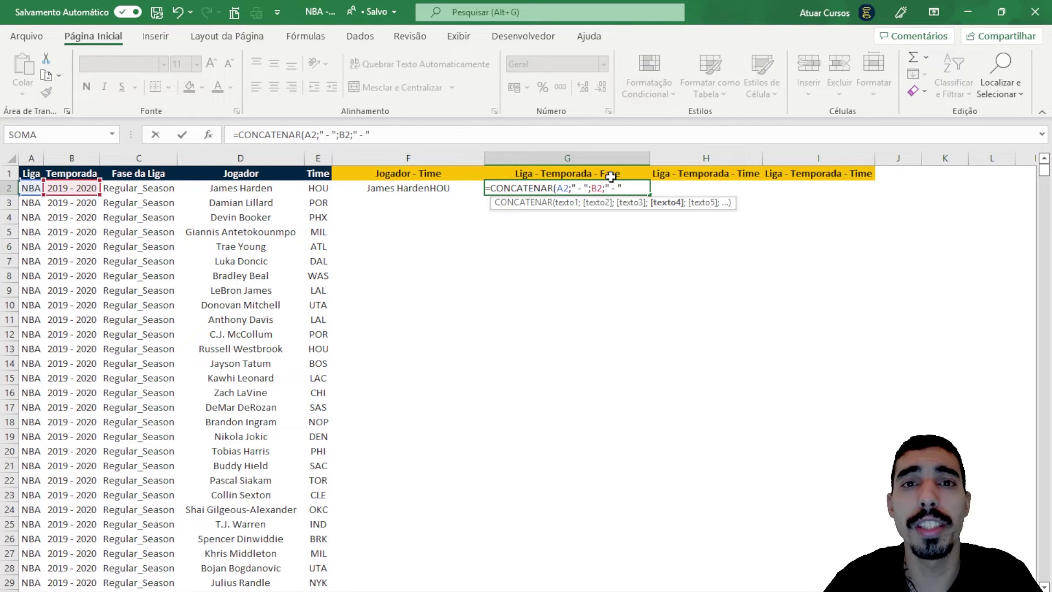
type(";")
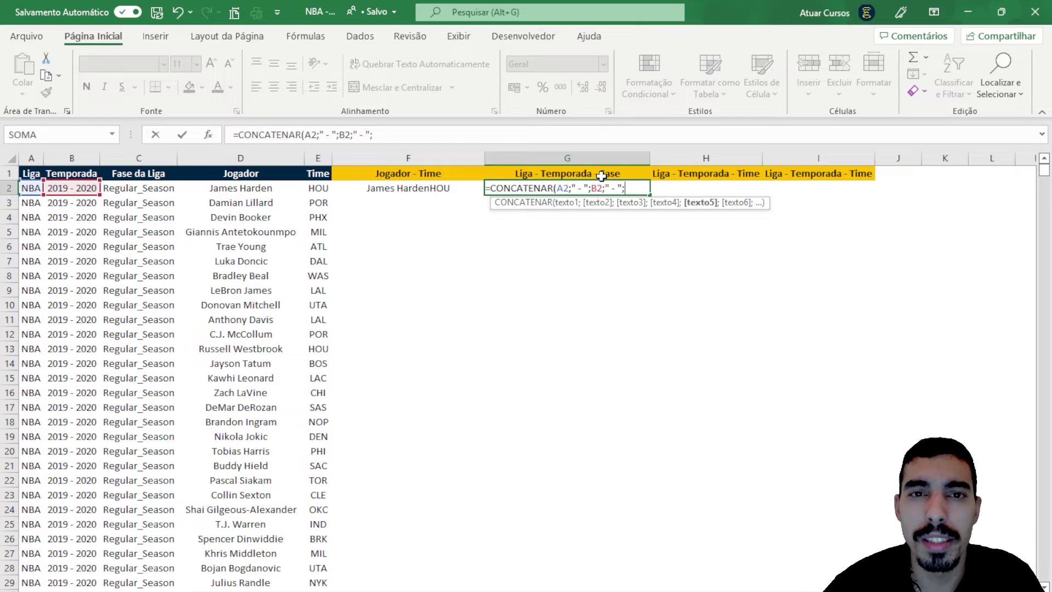
left_click(149, 195)
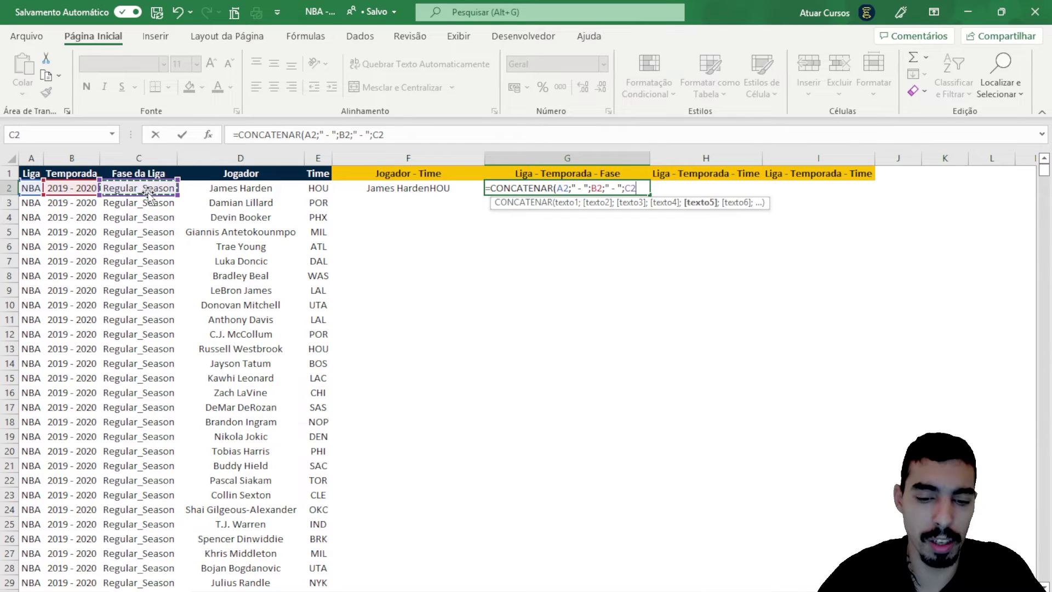
type(")")
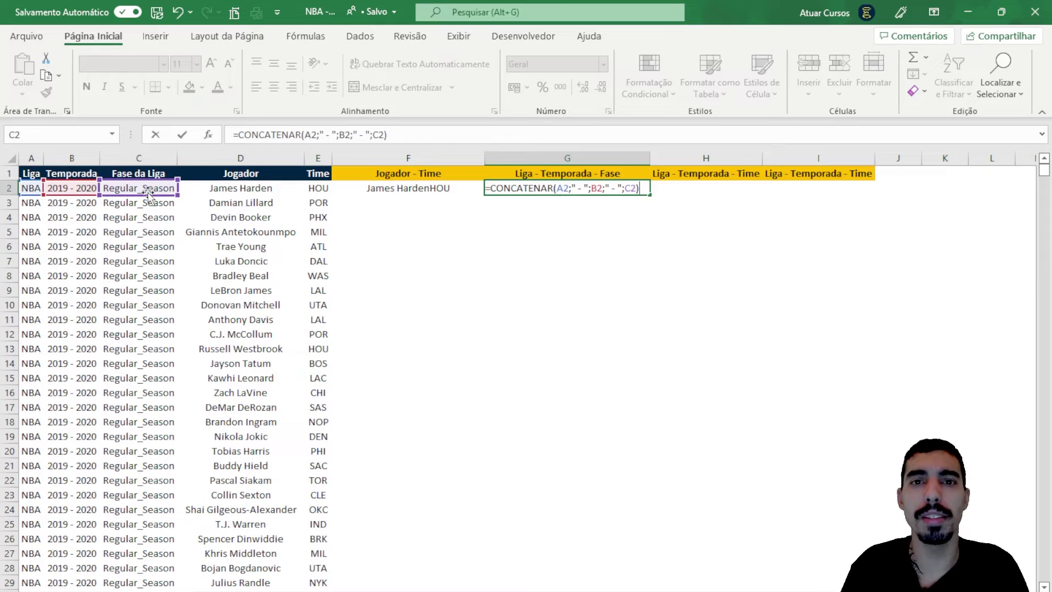
key("Return")
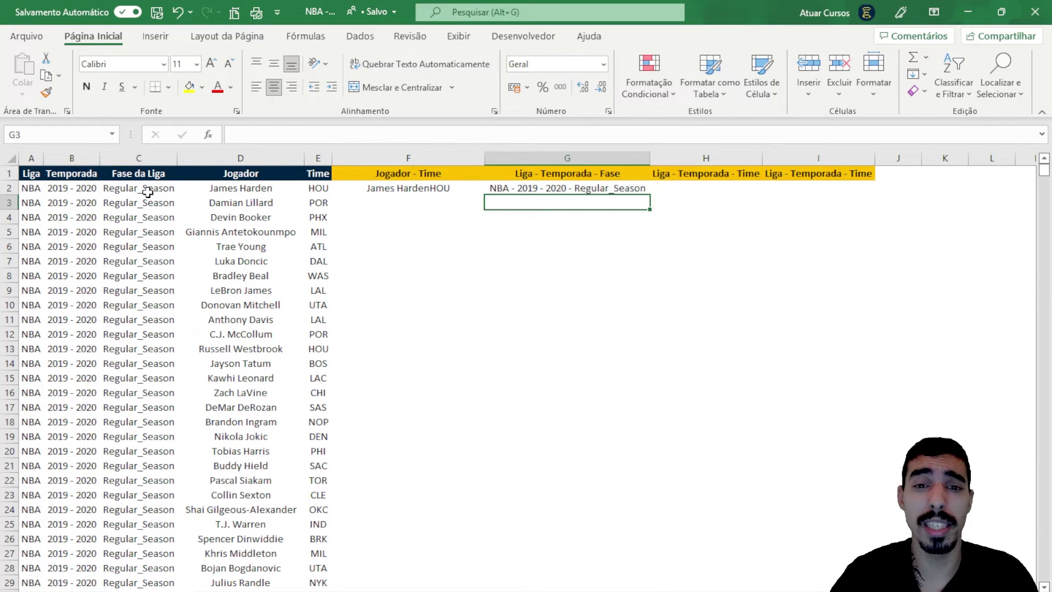
- Review the G2 formula, then begin a new formula in H2
key("Up")
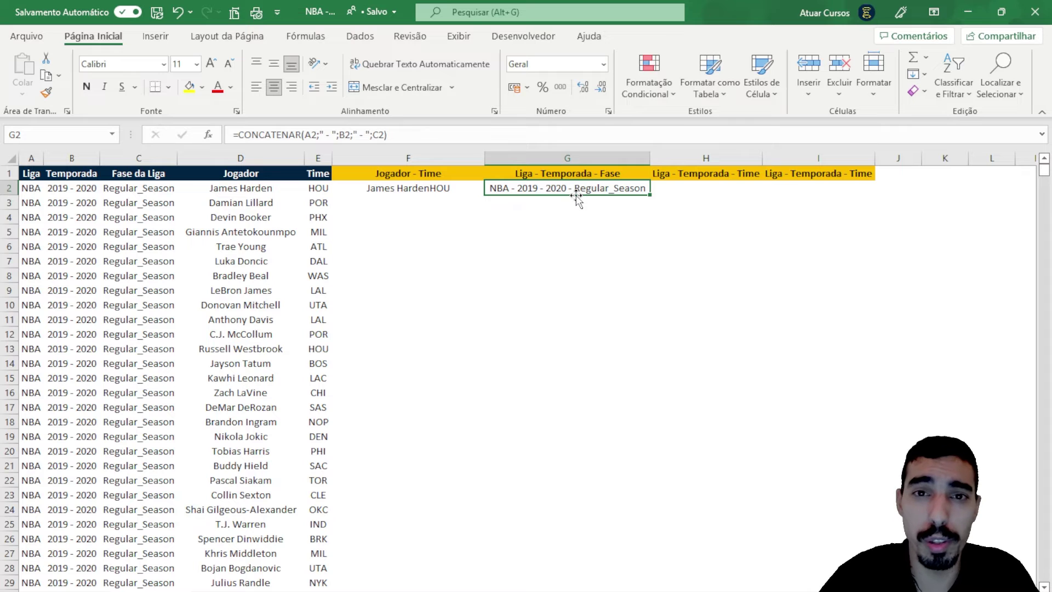
key("Right")
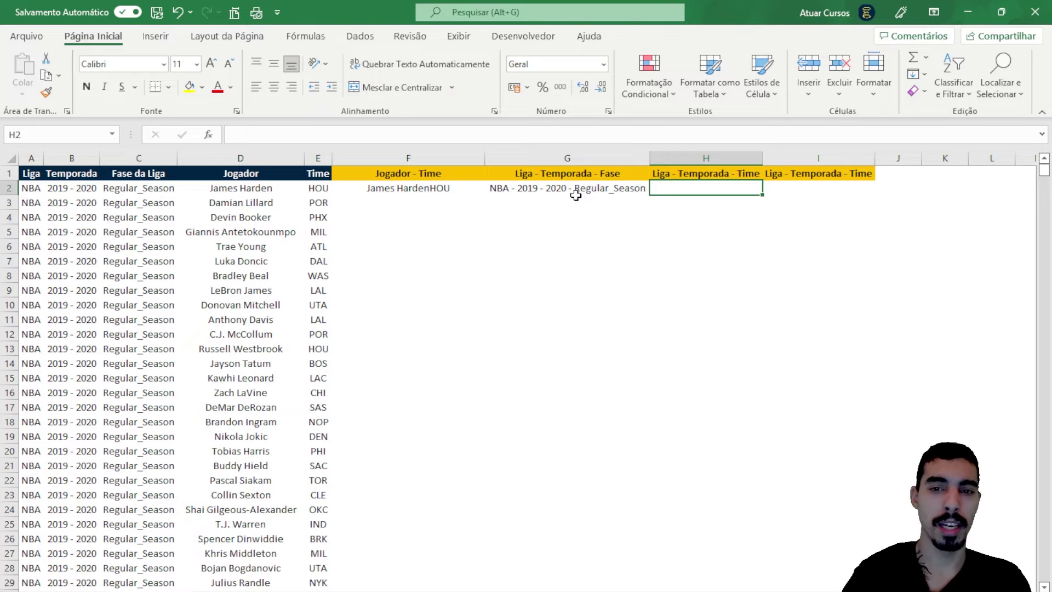
type("=")
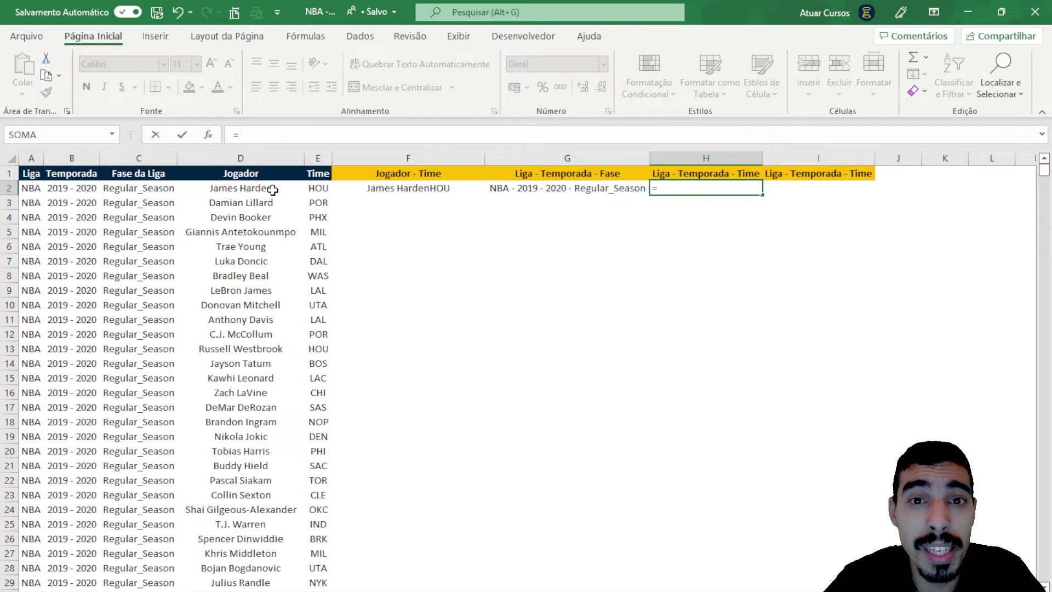
- Enter =A2&B2&E2 in H2, giving NBA2019 - 2020HOU
left_click(29, 189)
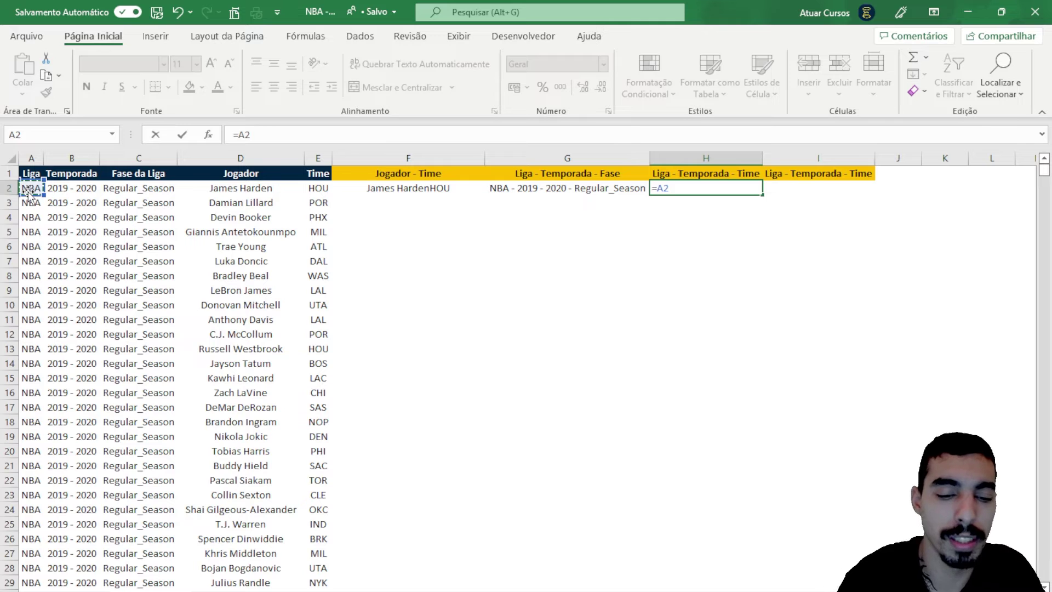
type("&")
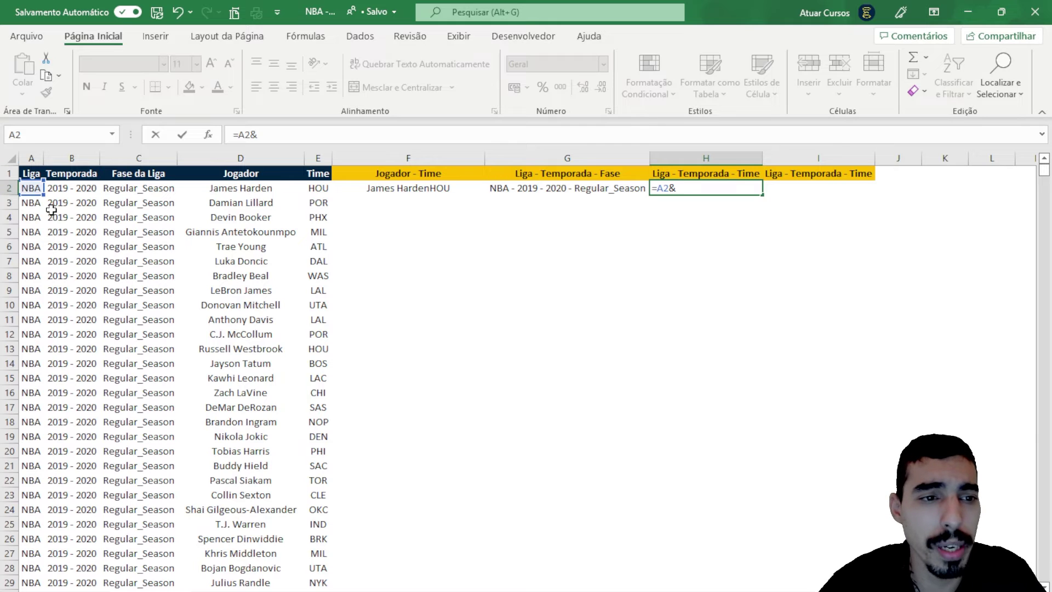
left_click(69, 186)
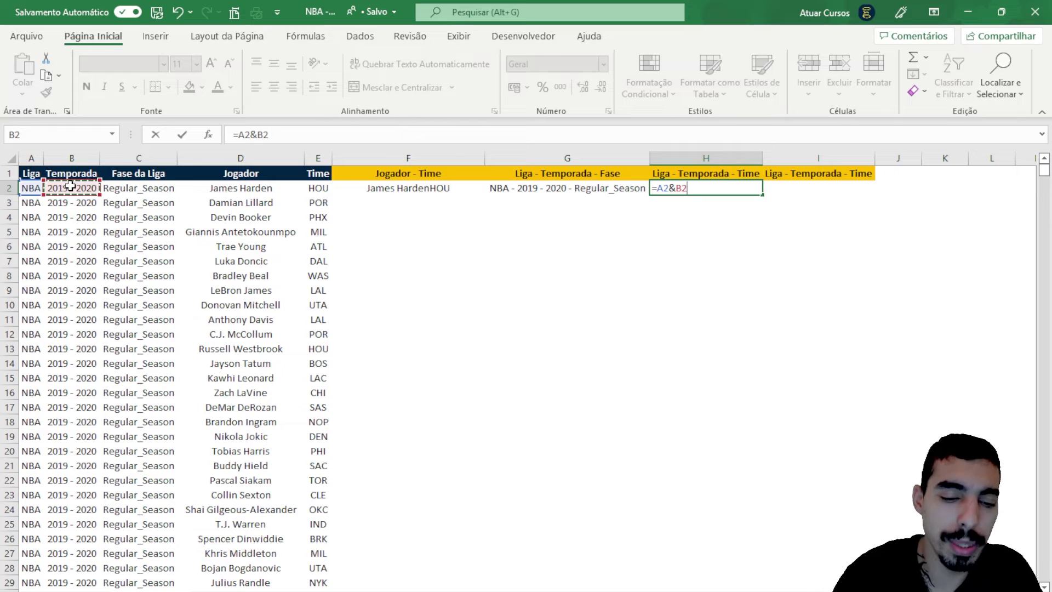
type("&")
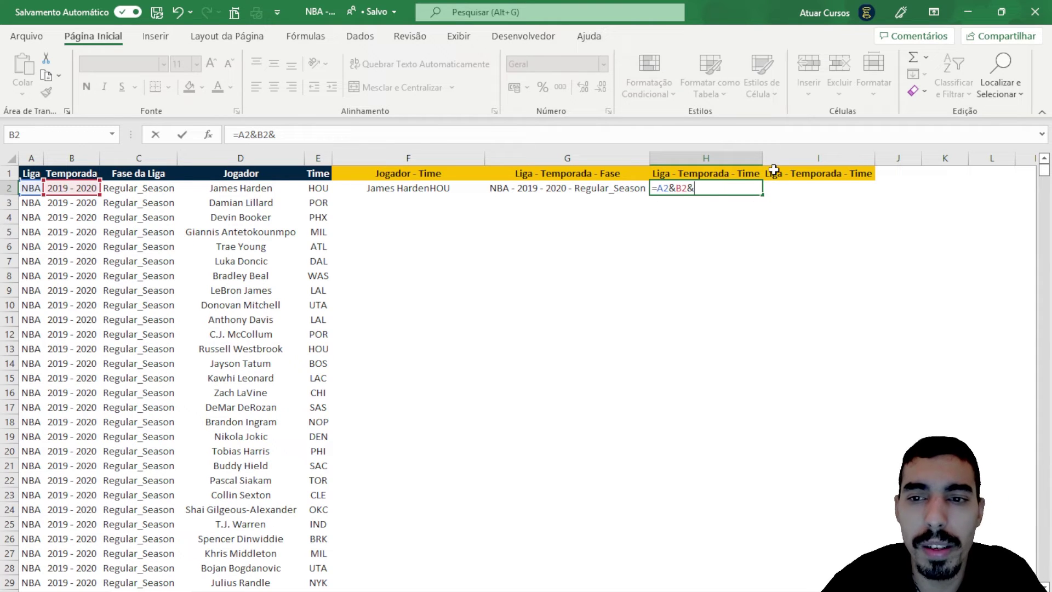
left_click(323, 188)
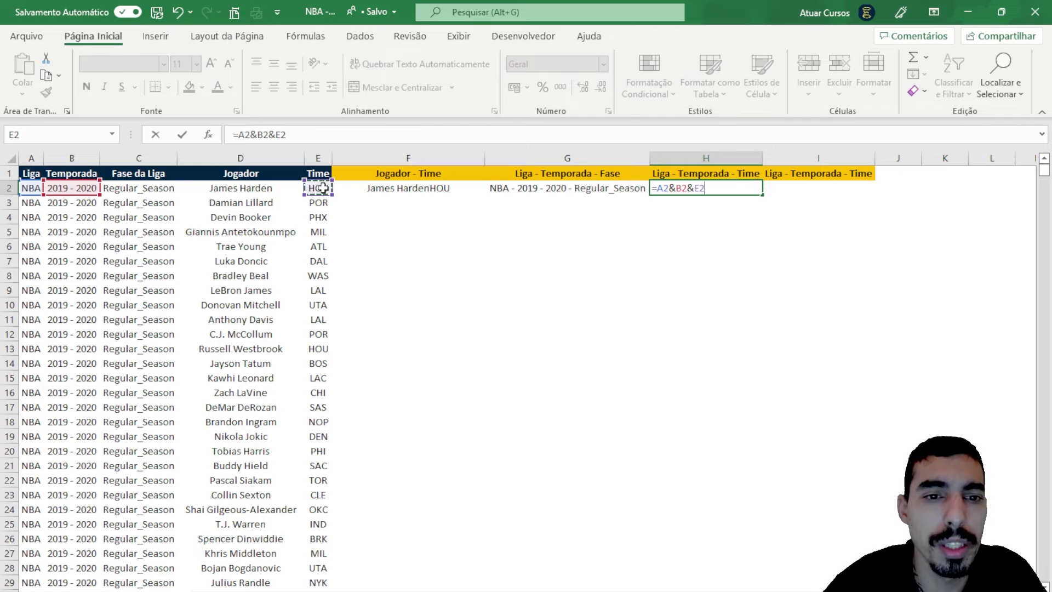
key("Return")
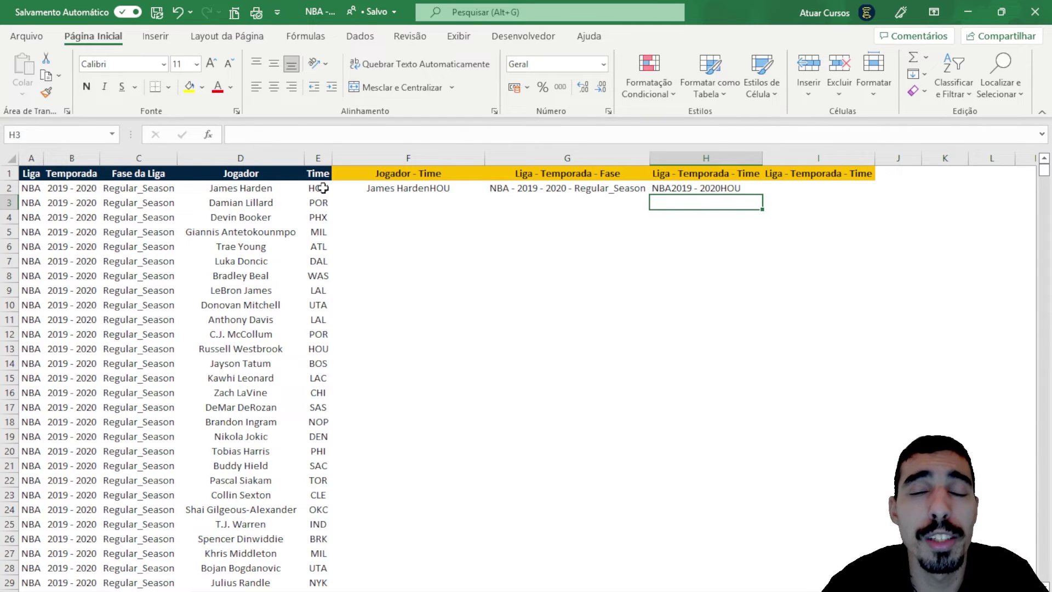
key("Up")
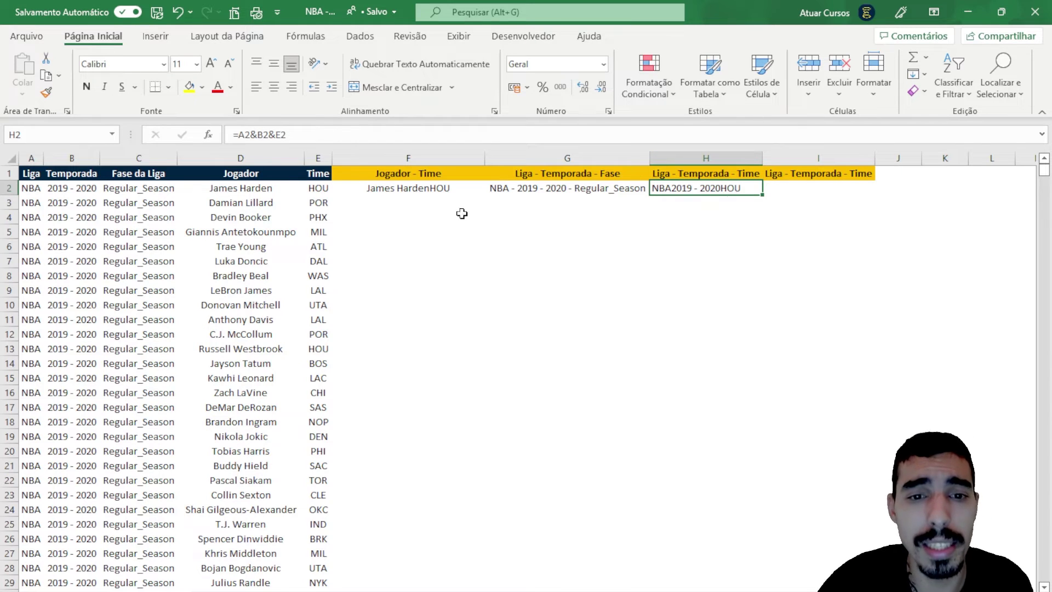
- Compare the F2 and G2 formulas, then start an I2 formula with A2&
left_click(418, 191)
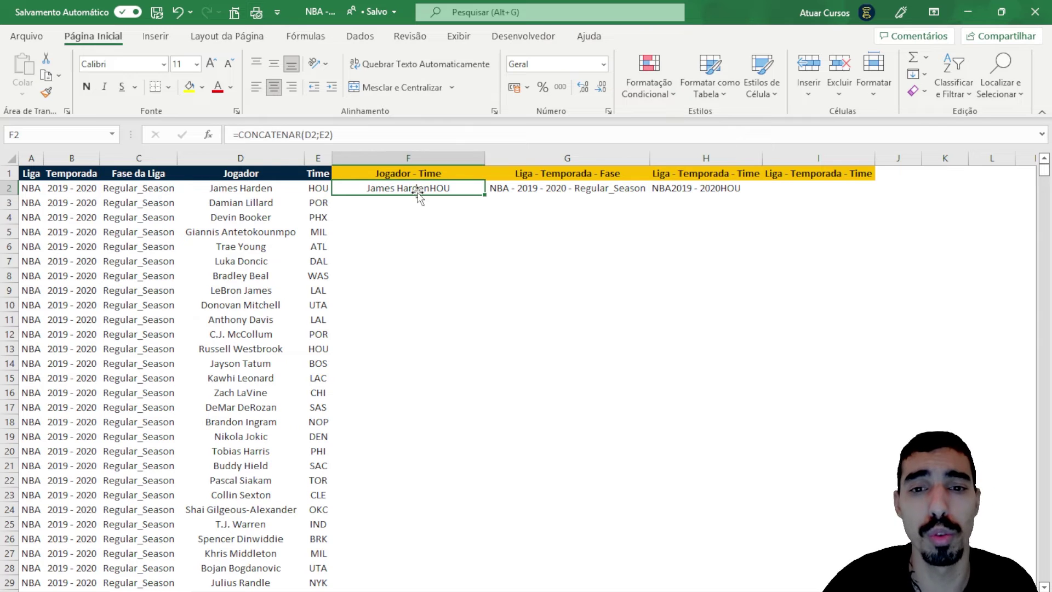
left_click(534, 194)
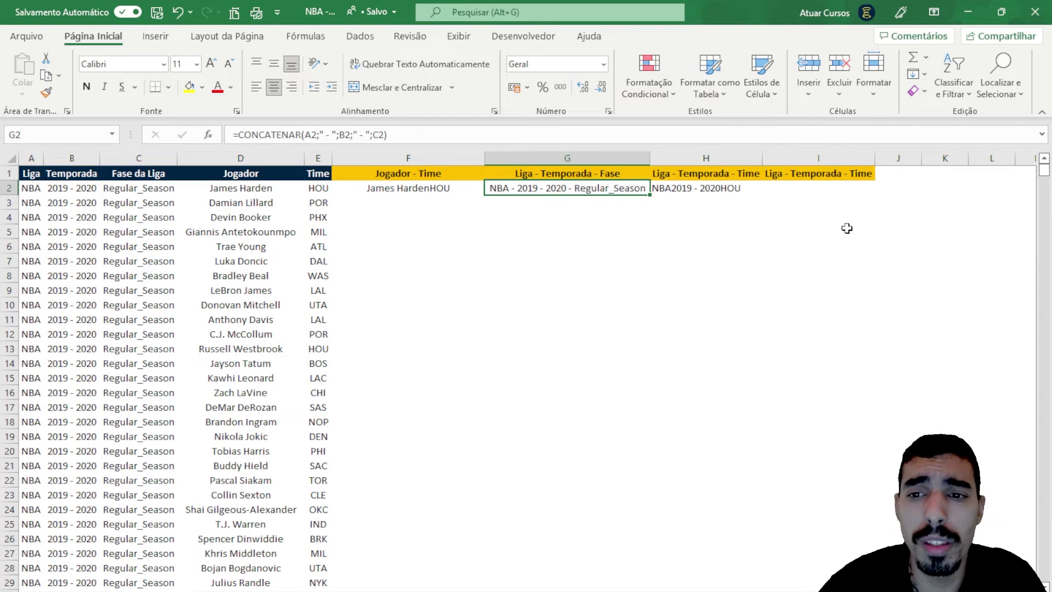
left_click(807, 190)
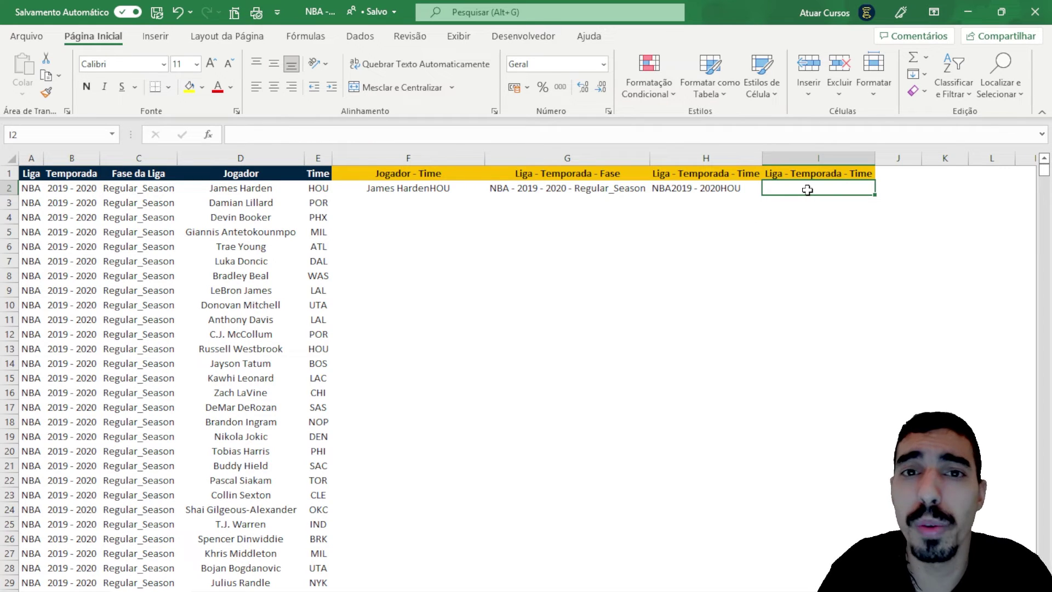
type("=")
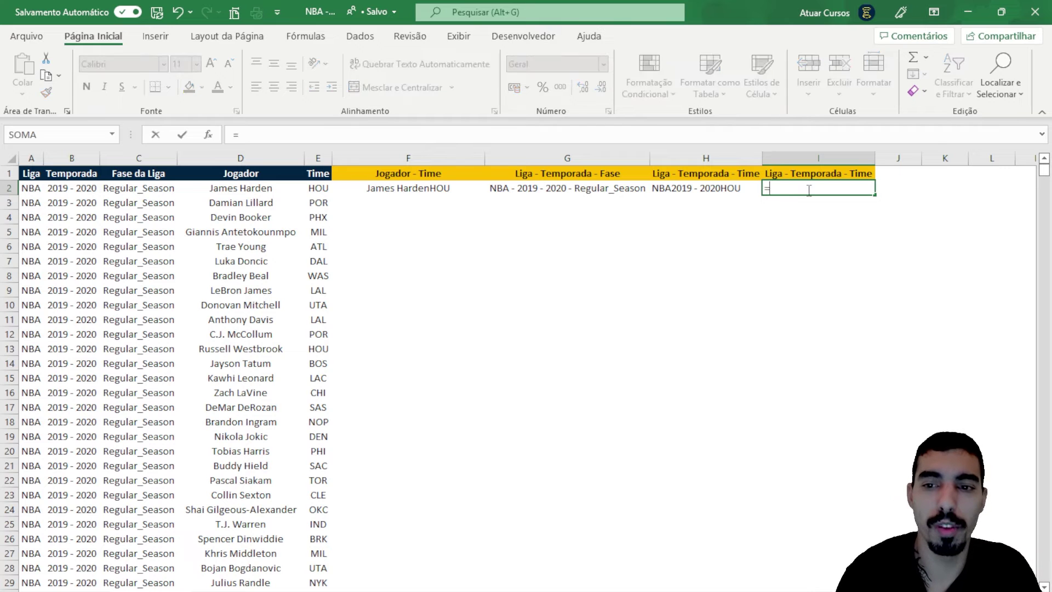
left_click(28, 191)
type("&")
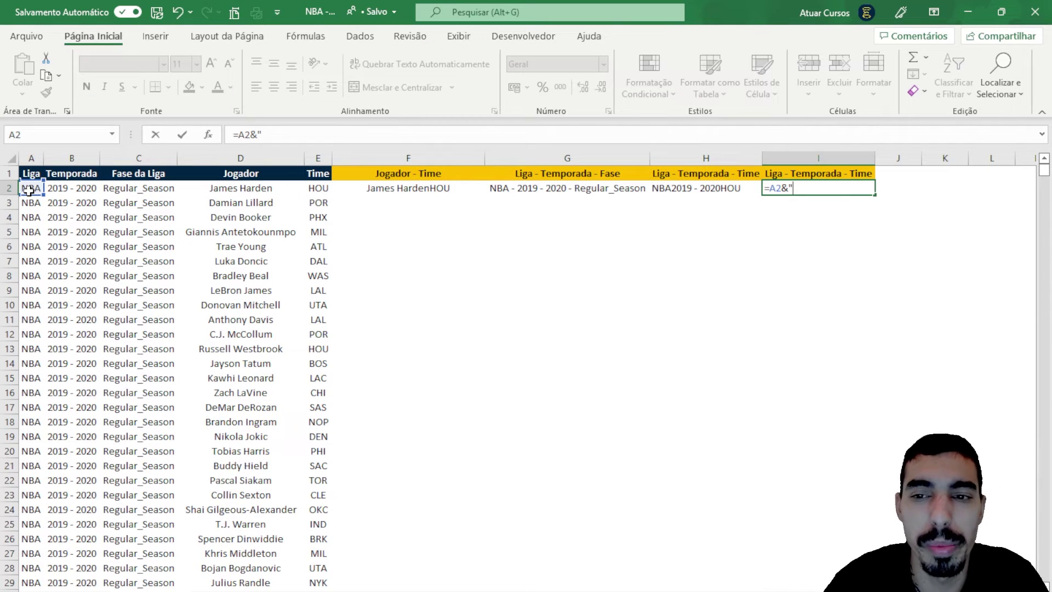
- Finish I2 as =A2&" - "&B2&" - "&E2, showing NBA - 2019 - 2020 - HOU
type("-")
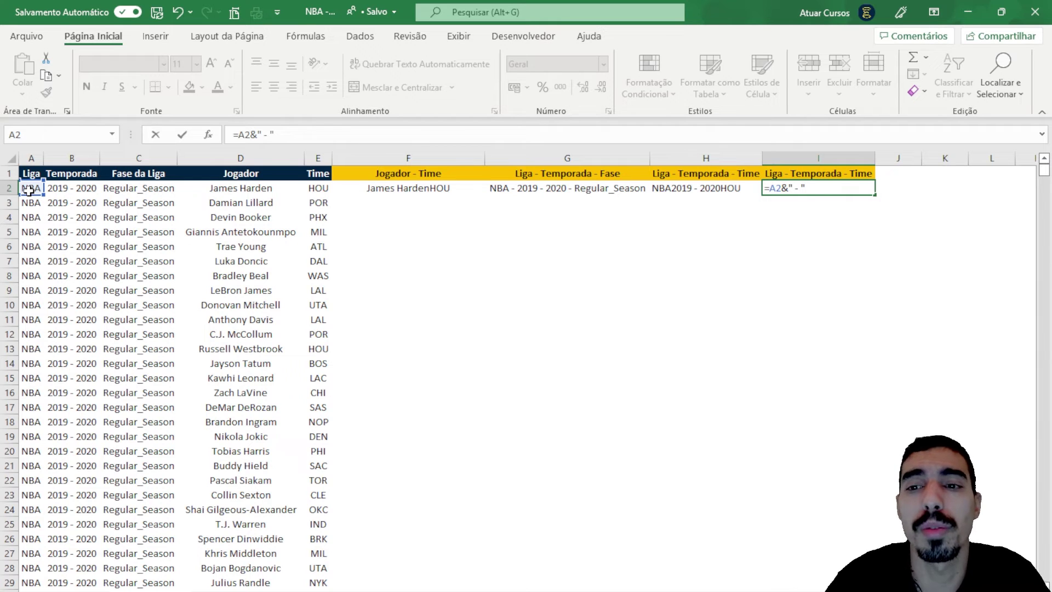
type("&")
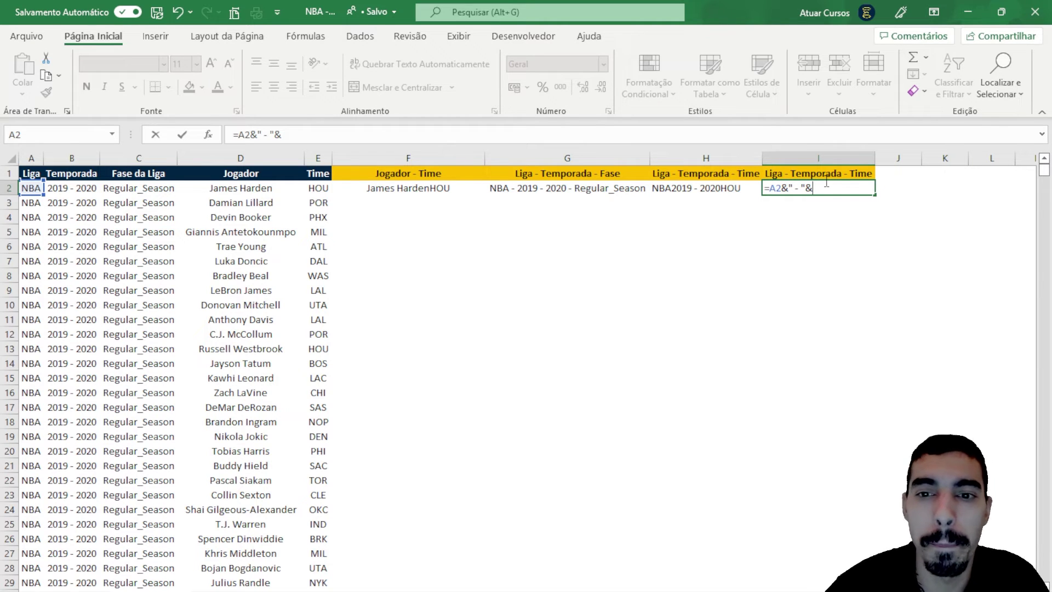
left_click(80, 190)
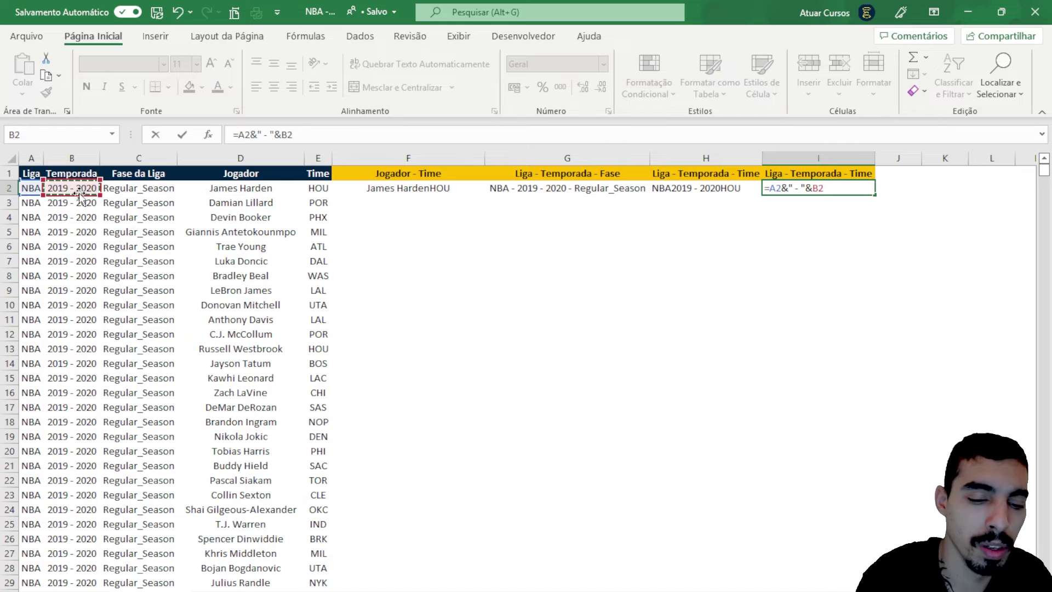
type("&")
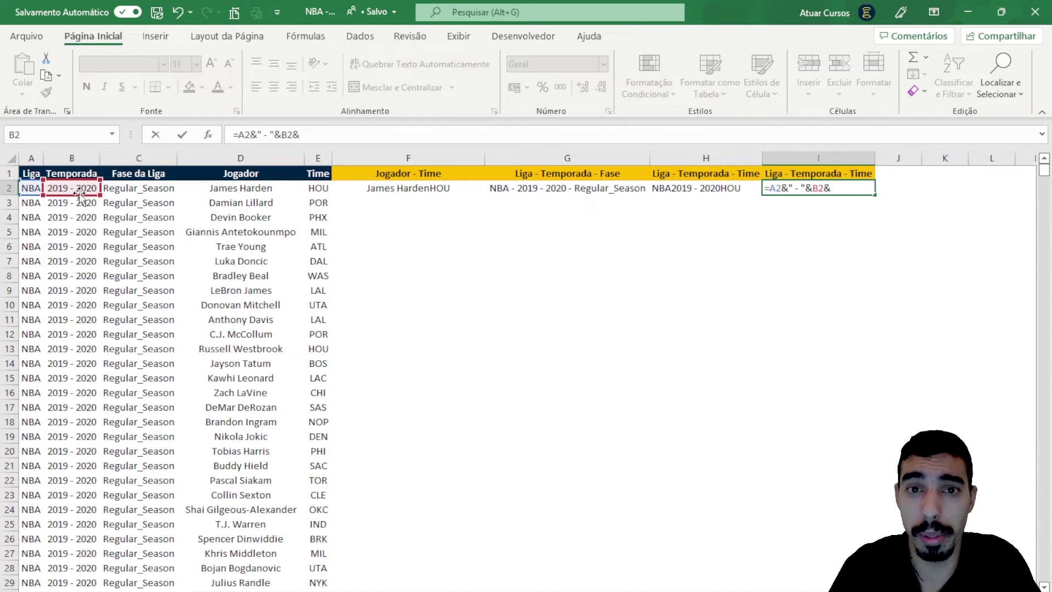
type("\"")
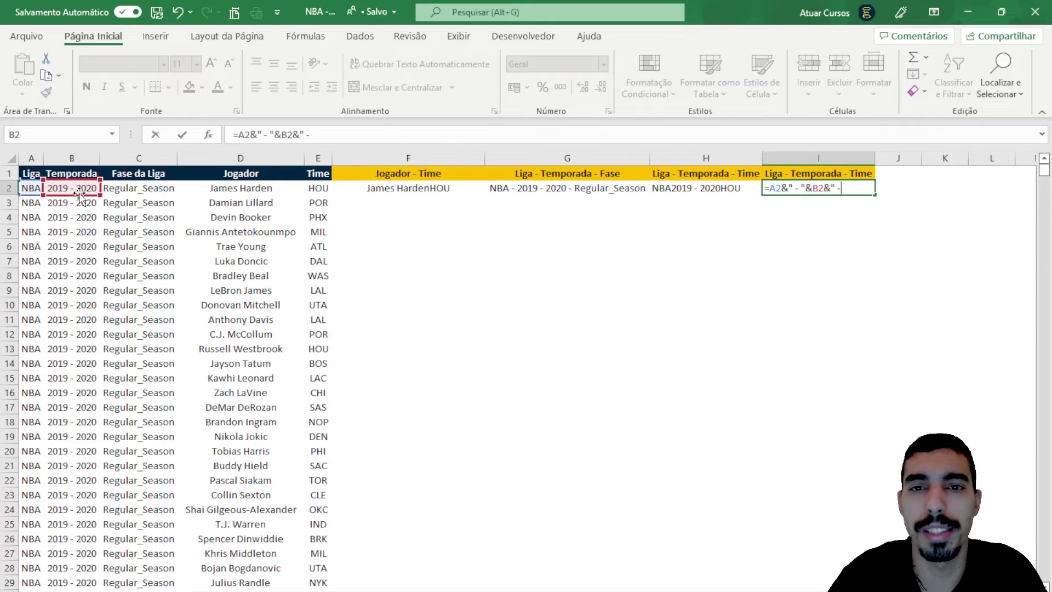
type(" - ")
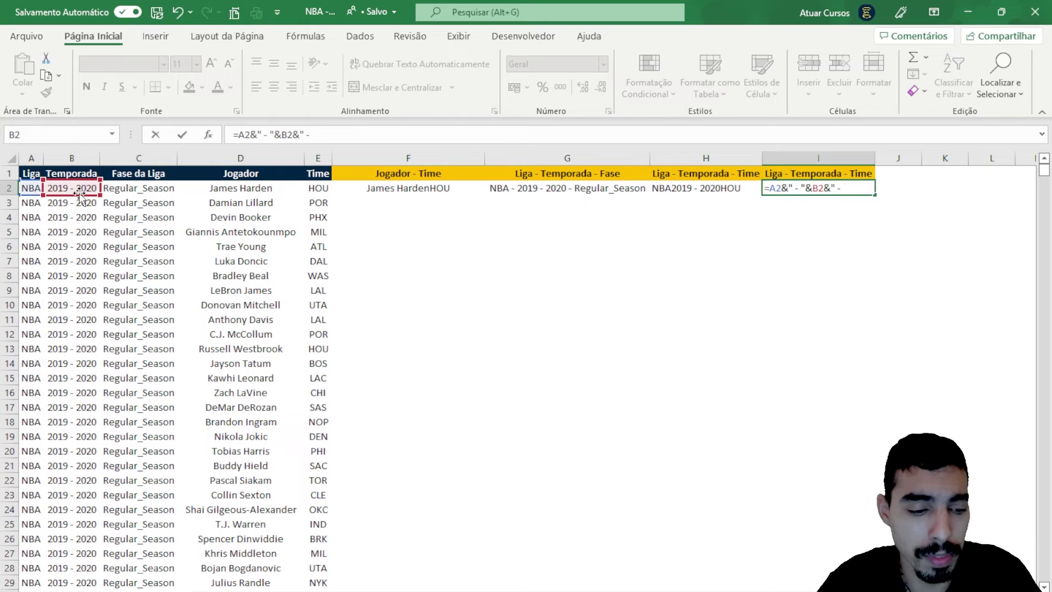
type("\"")
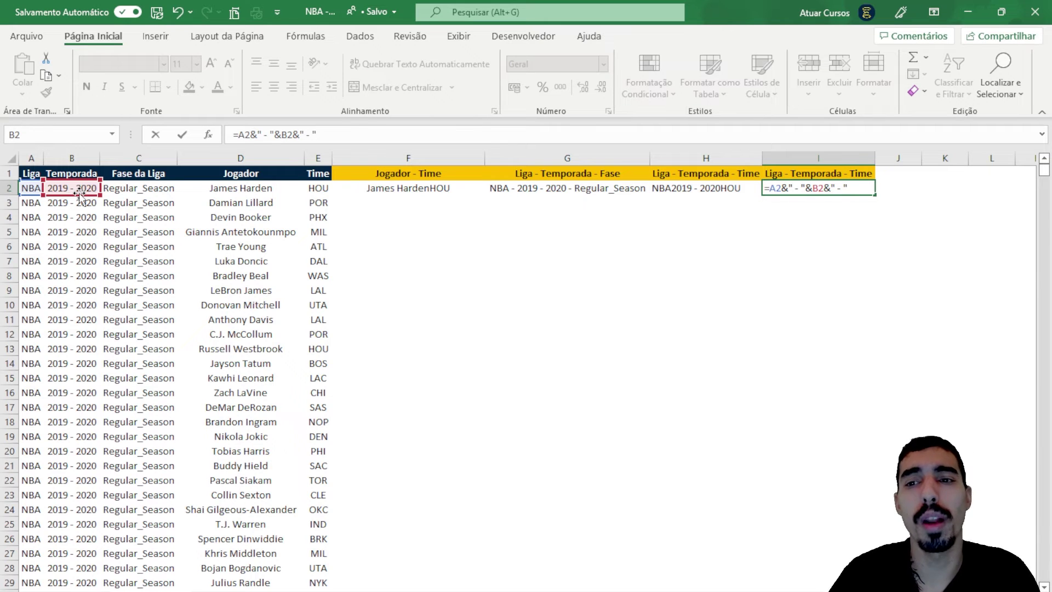
left_click(857, 189)
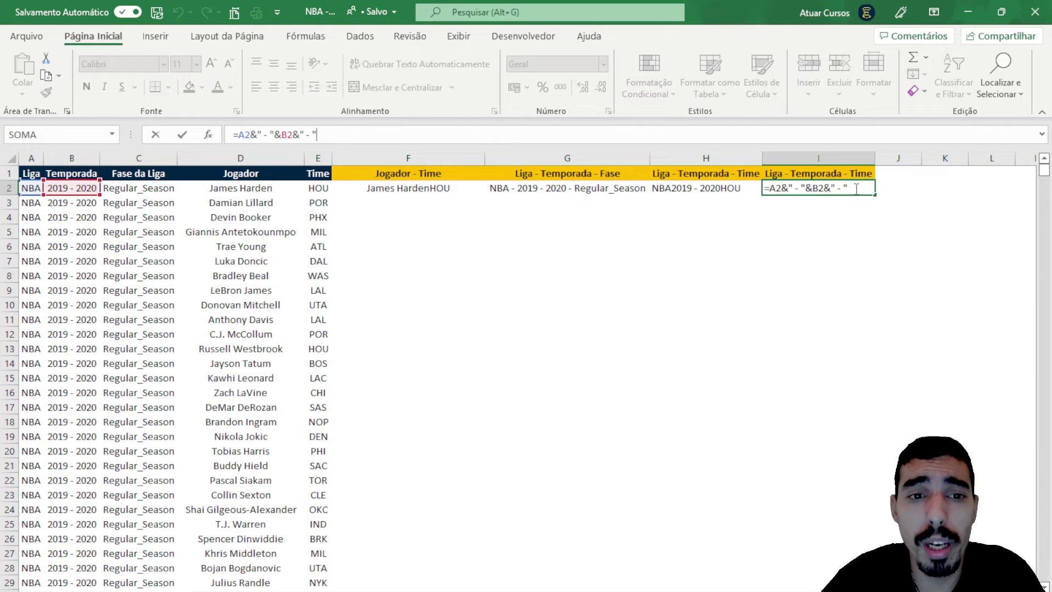
type("&")
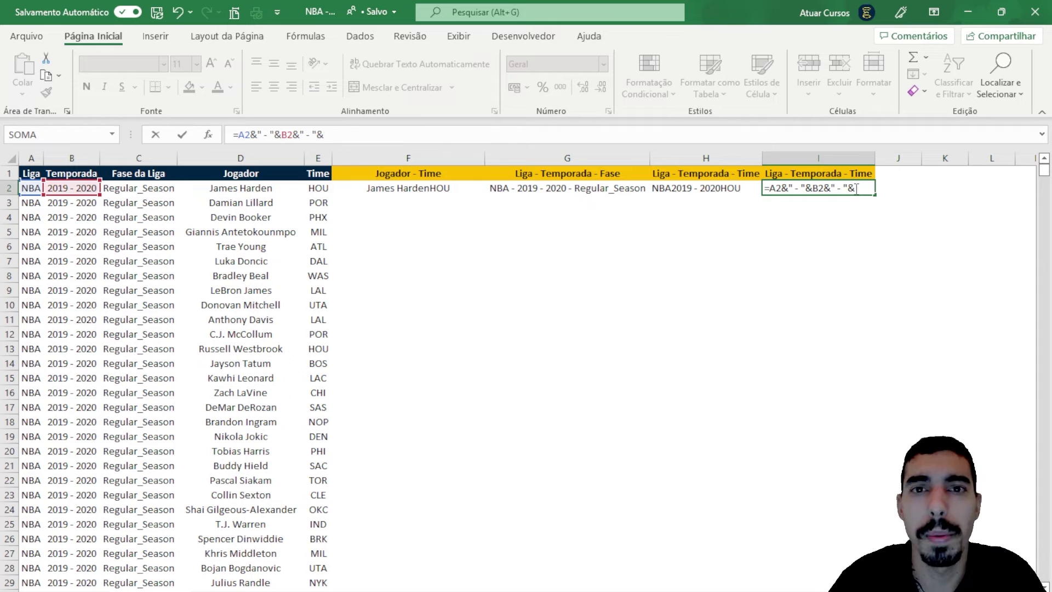
left_click(320, 189)
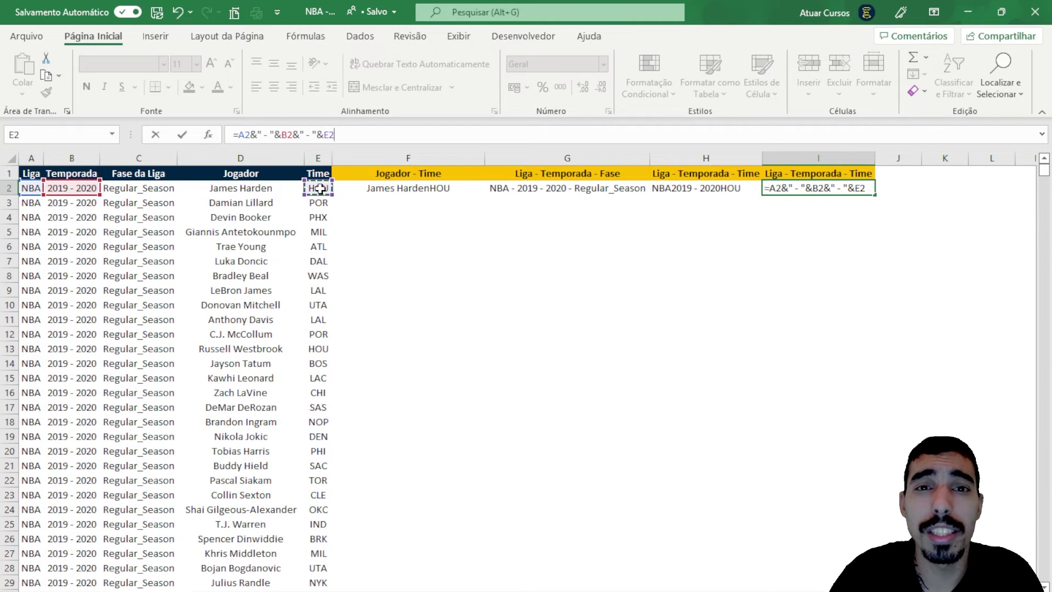
key("Return")
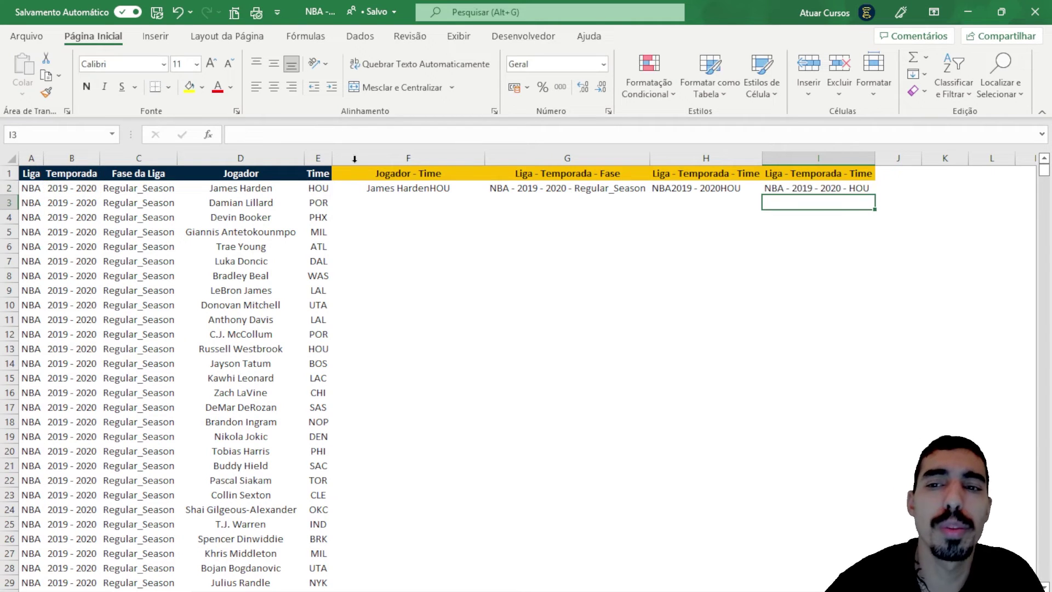
- Copy the F2, G2, H2 and I2 join formulas down every player row
left_click(783, 188)
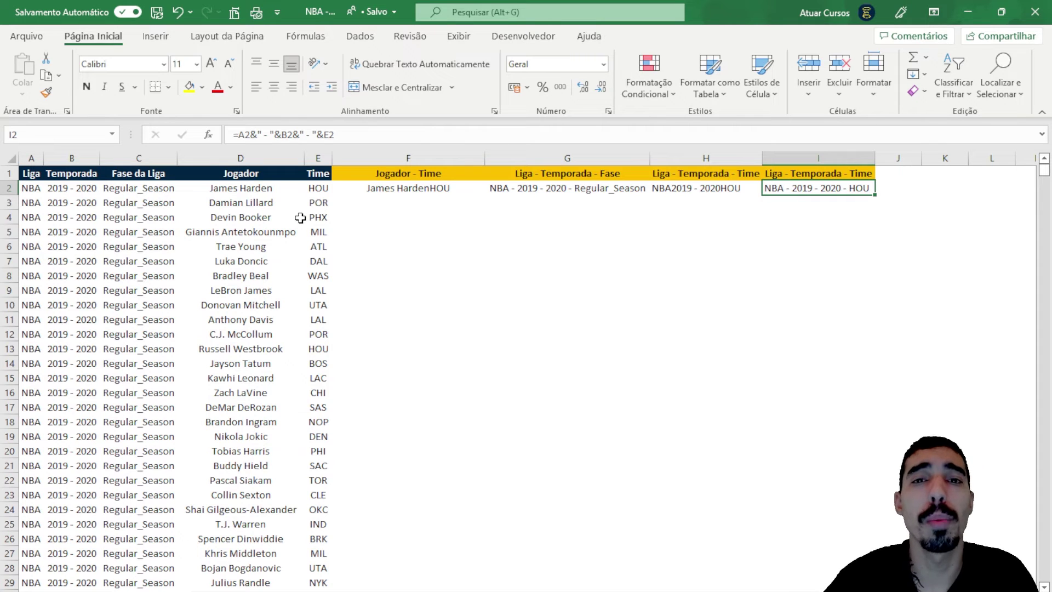
left_click(446, 189)
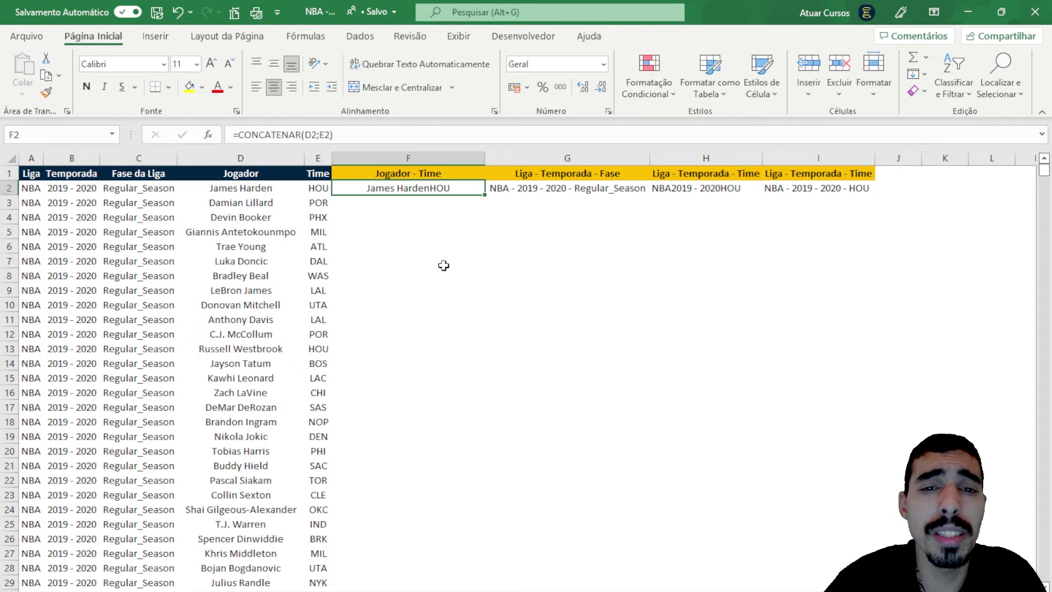
double_click(485, 196)
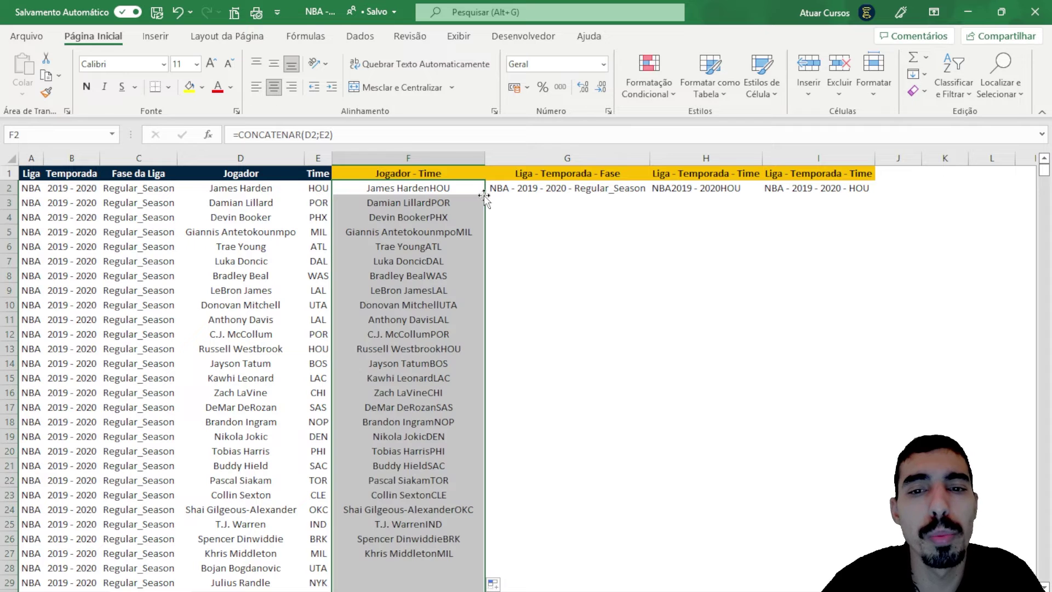
left_click(550, 190)
left_click_drag(397, 188, 425, 442)
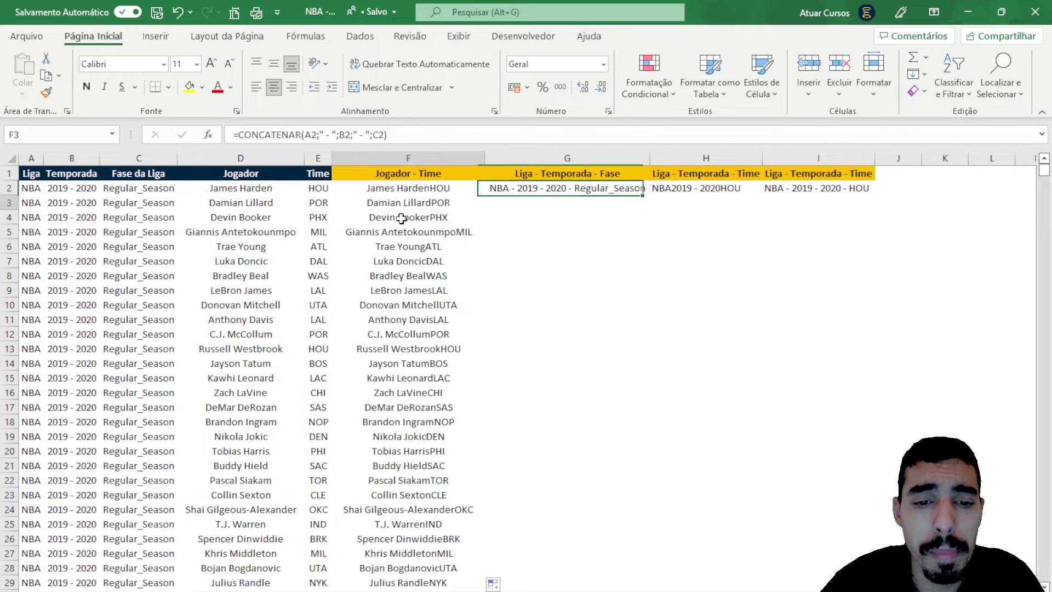
left_click(431, 364)
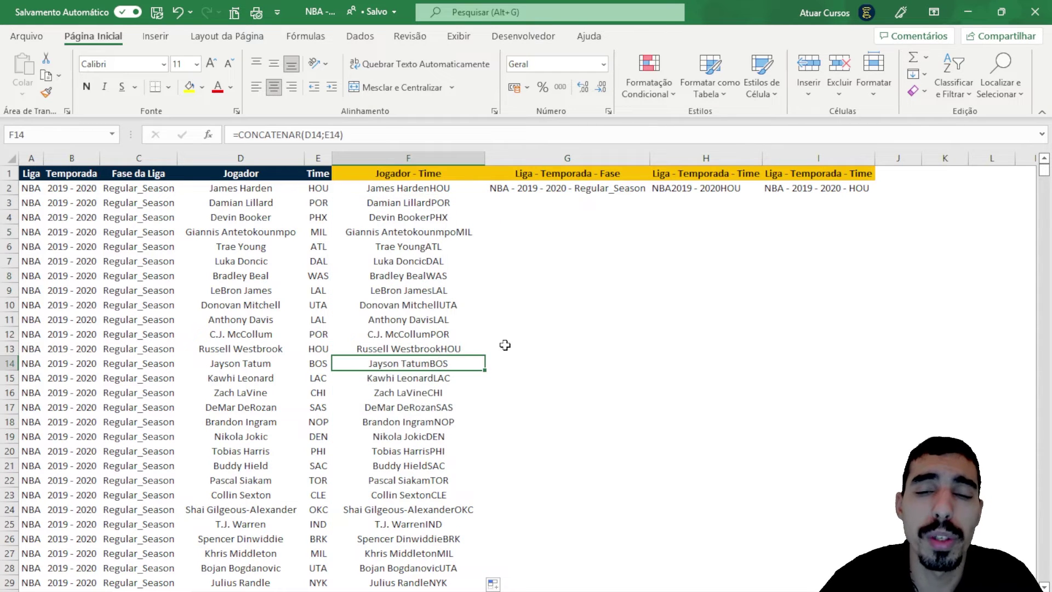
left_click(645, 188)
double_click(651, 196)
left_click(692, 188)
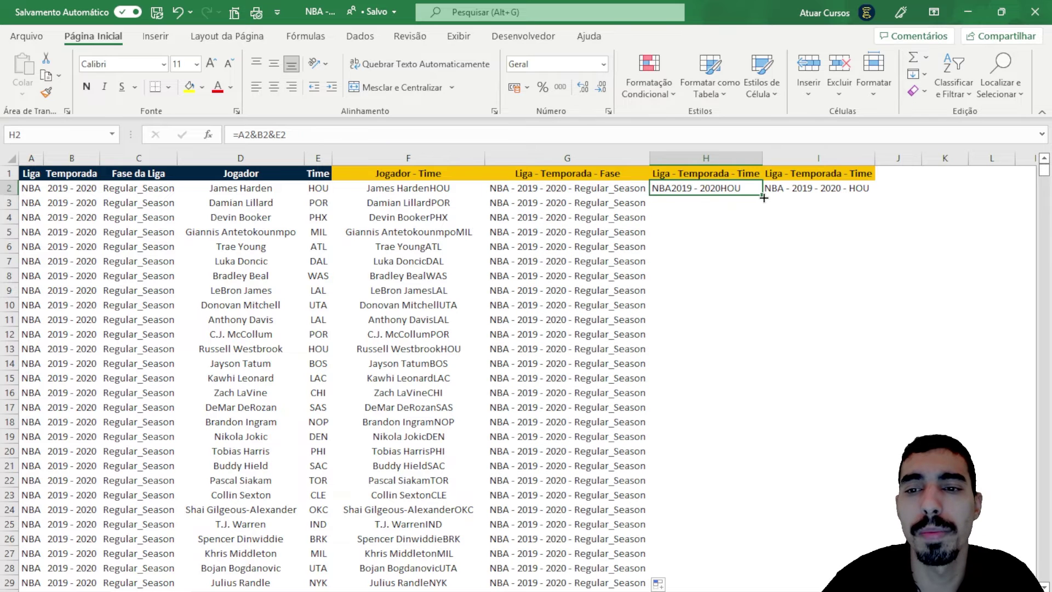
double_click(761, 195)
left_click(869, 189)
double_click(875, 196)
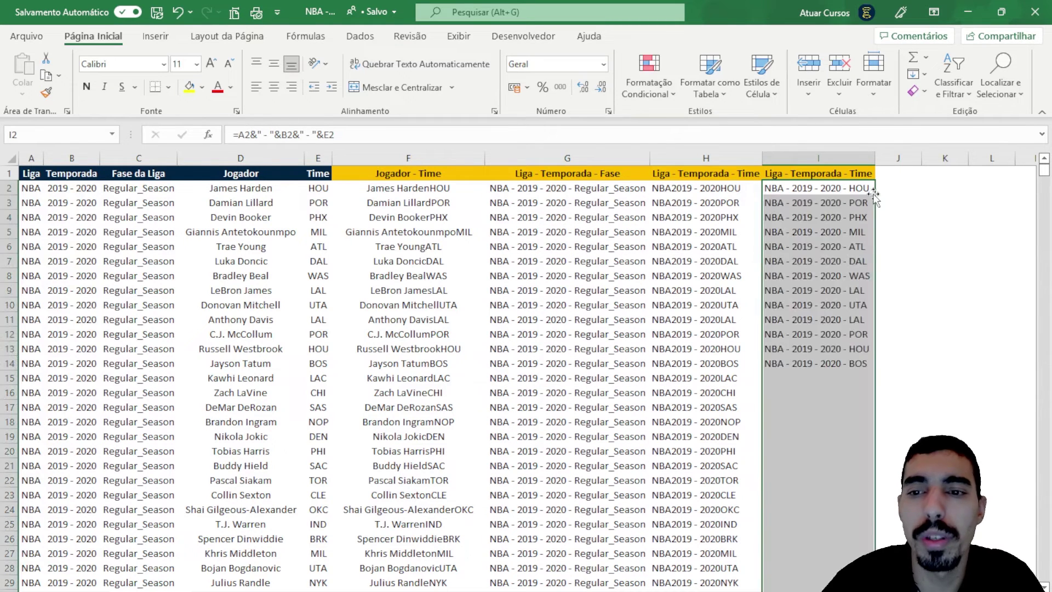
- Check the filled formulas reach the last data row 2641, then return to the top
left_click(567, 276)
key("ctrl+Down")
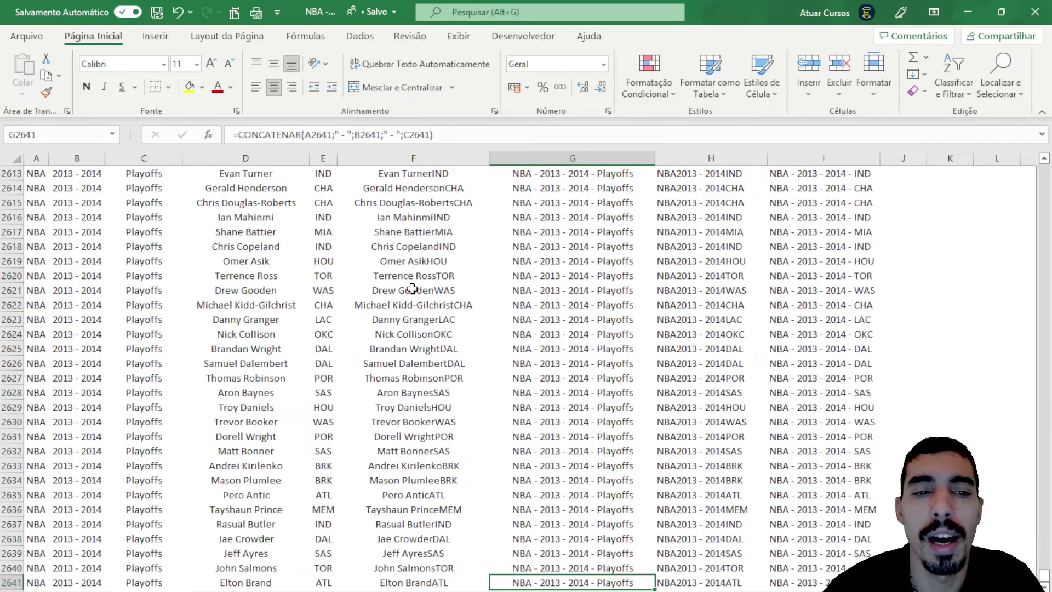
scroll(465, 369, "down", 5)
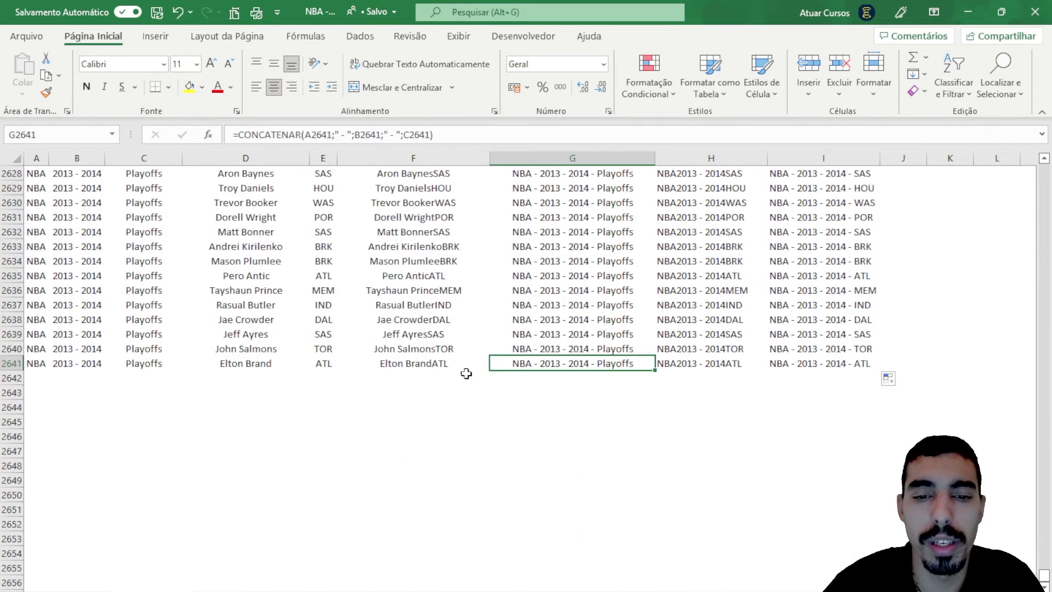
scroll(471, 376, "up", 7)
key("ctrl+Up")
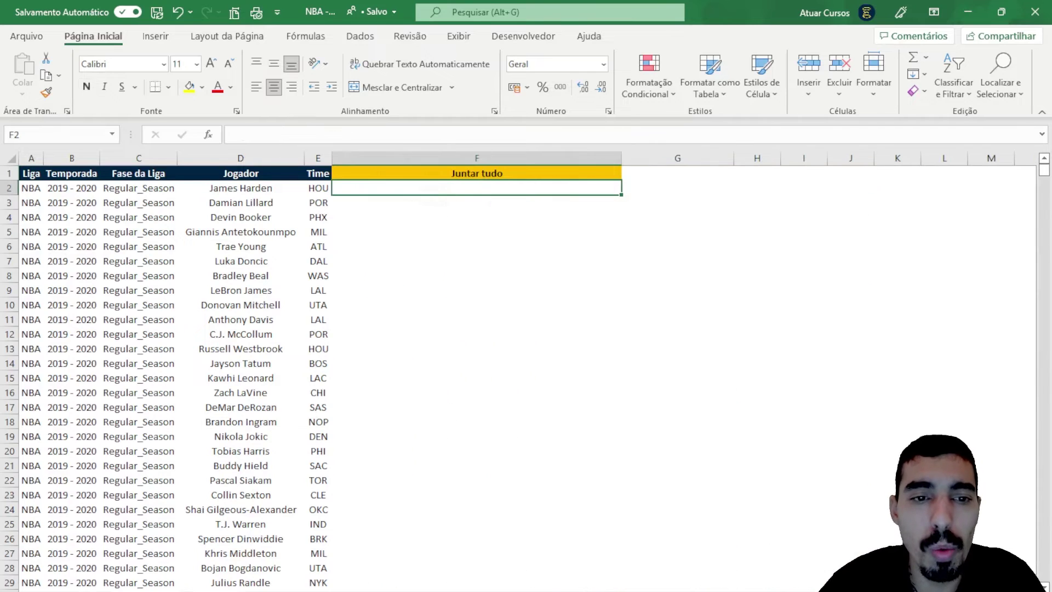
- On the Juntar tudo sheet, enter =CONCAT(A2:E2) in F2 and review it
left_click(220, 589)
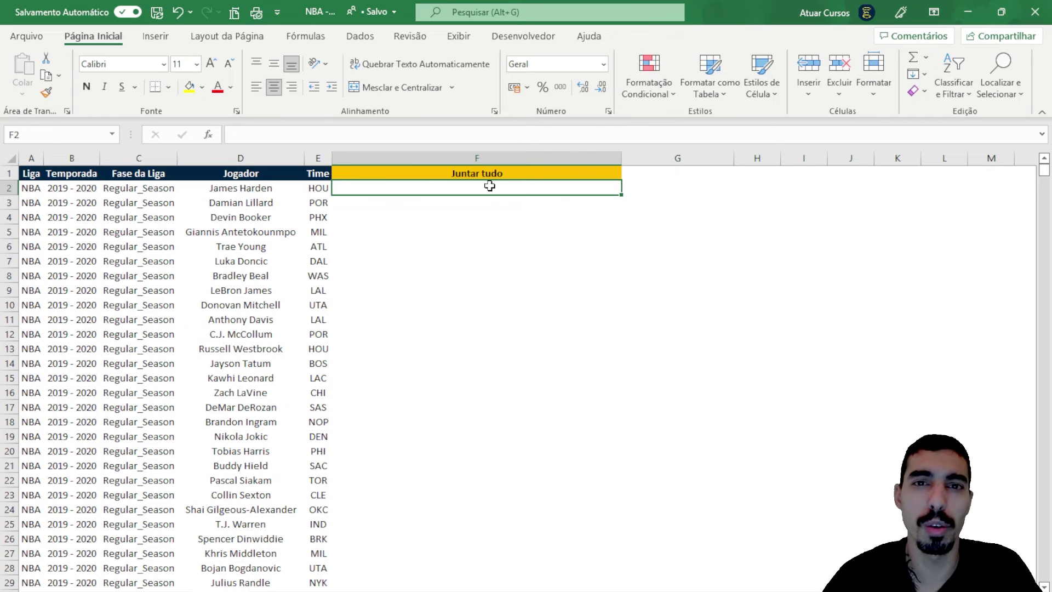
type("=")
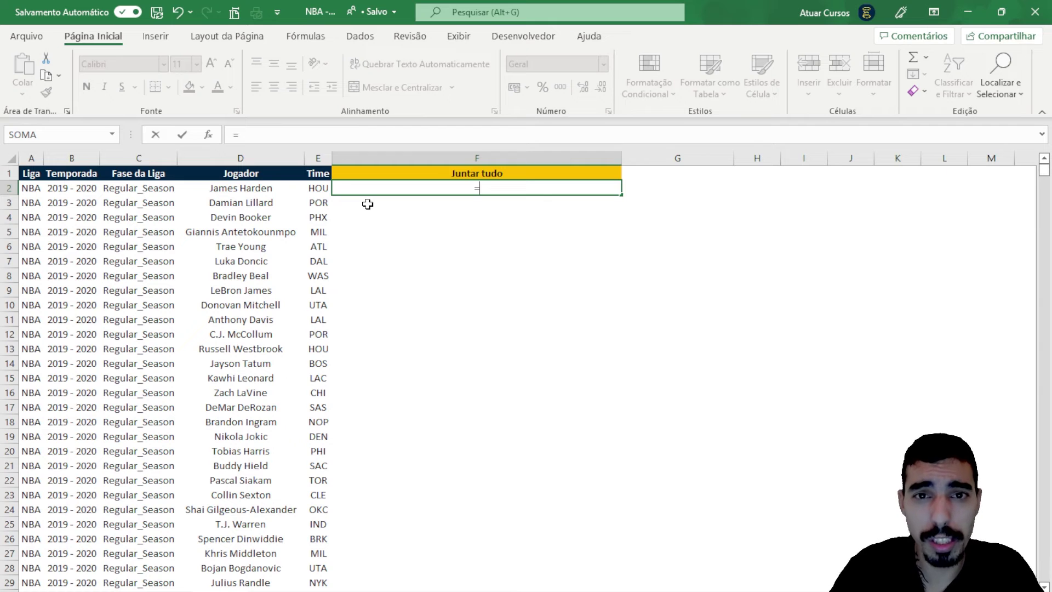
type("conca")
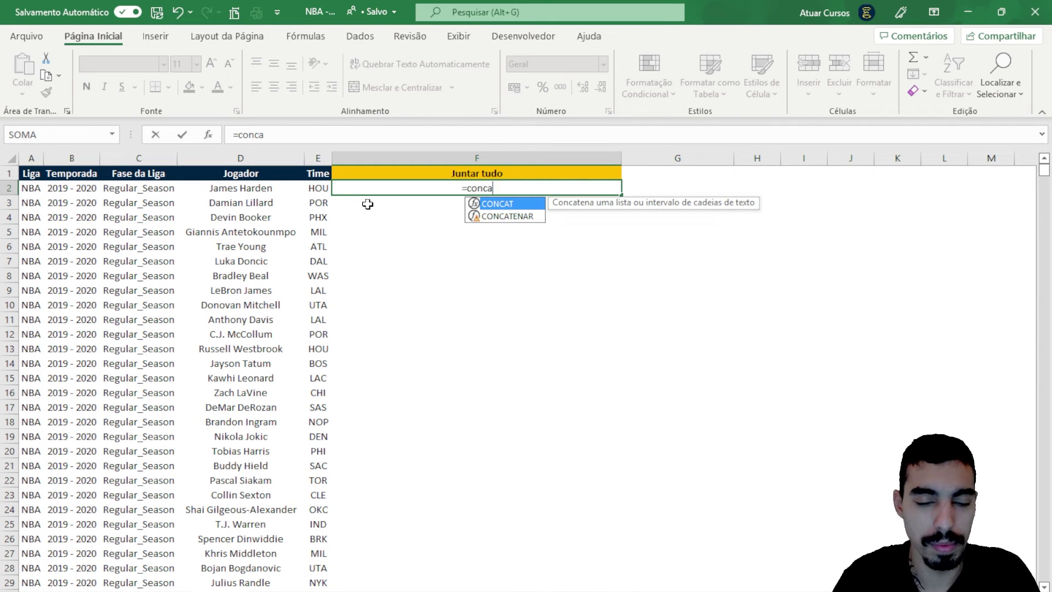
type("t")
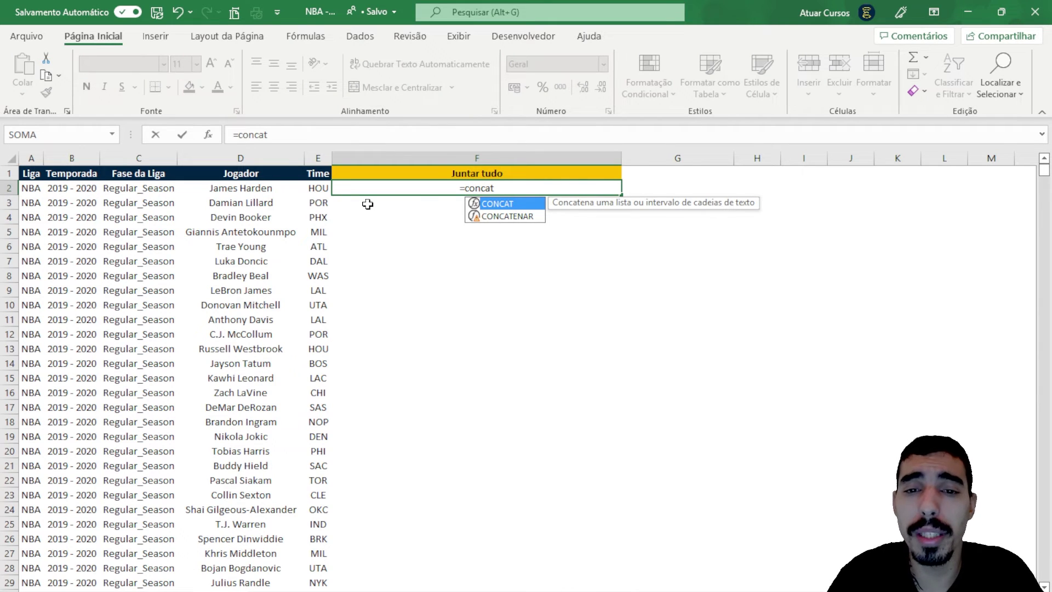
key("Tab")
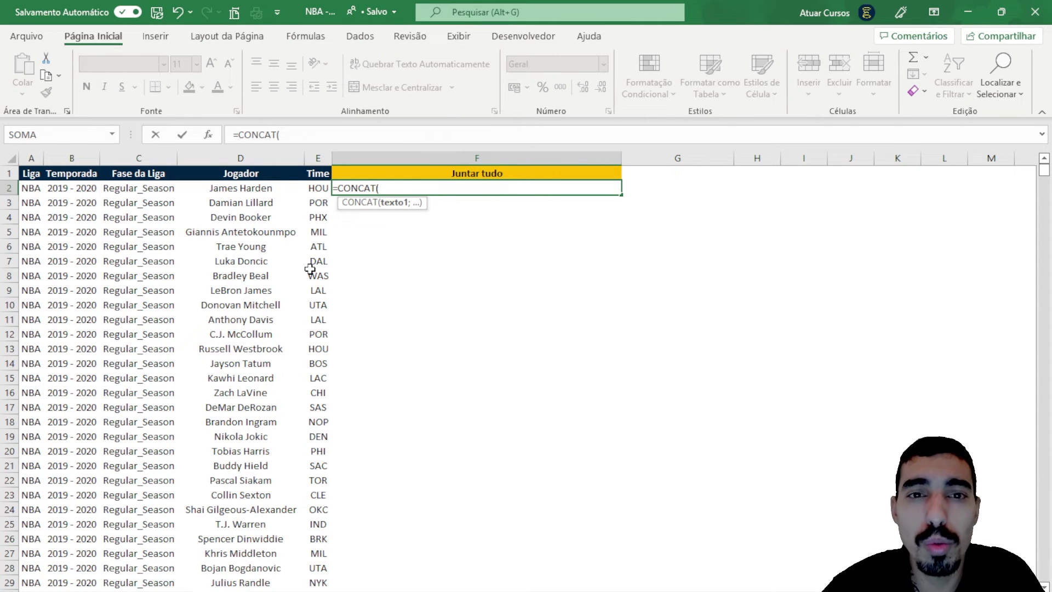
left_click_drag(22, 185, 316, 186)
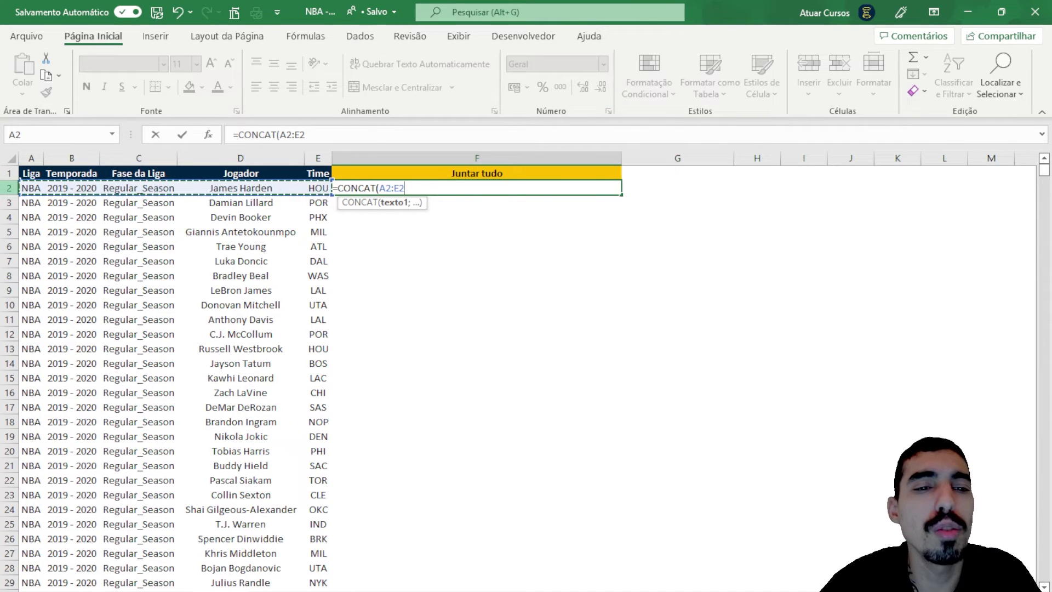
type(")")
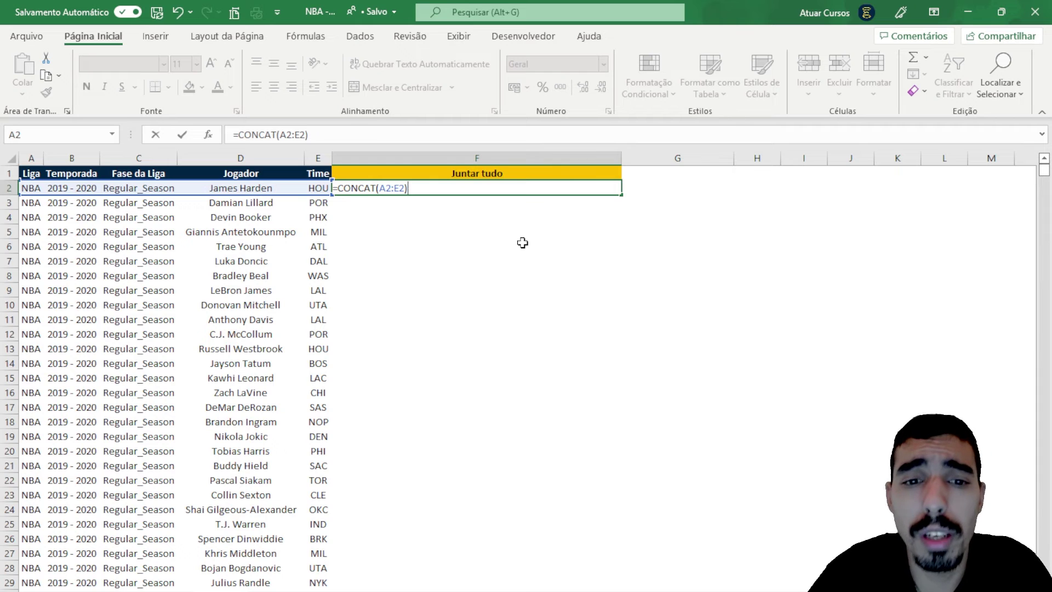
key("Return")
key("Up")
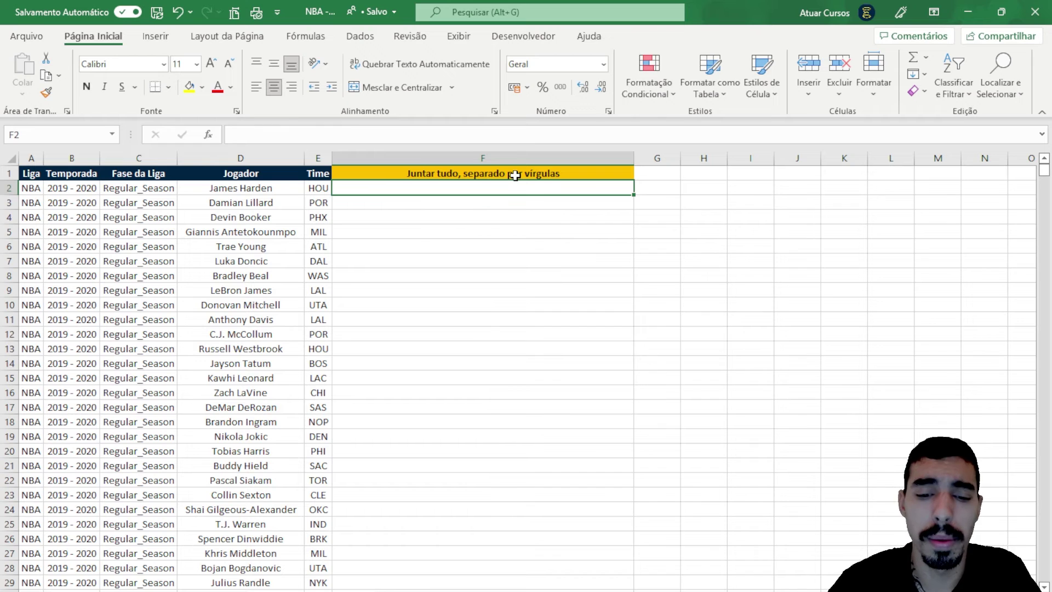
- Start =UNIRTEXTO(","; in F2 with a comma as the delimiter
type("=")
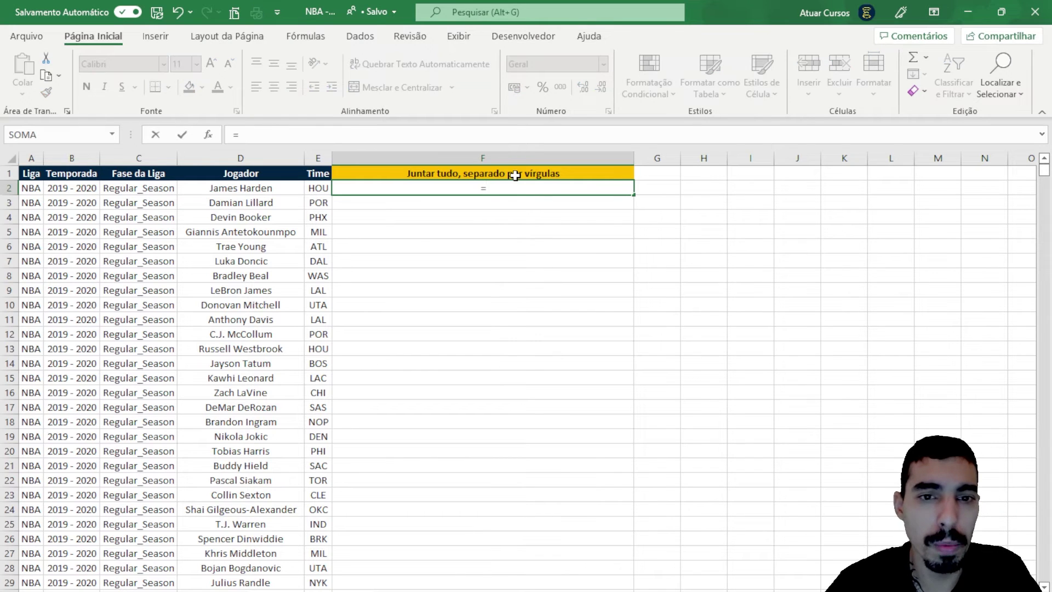
type("uni")
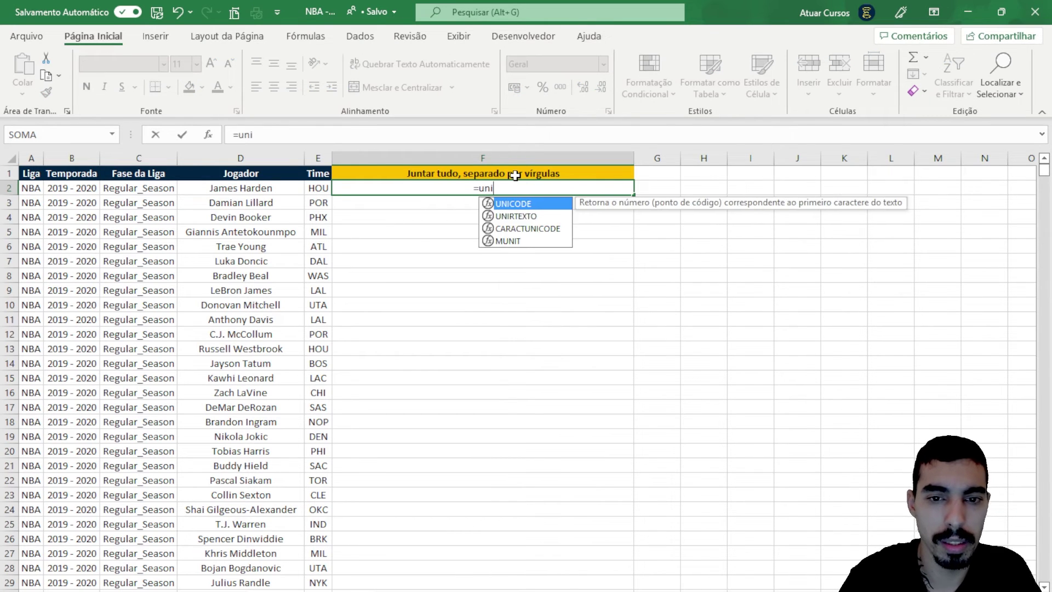
type("rt")
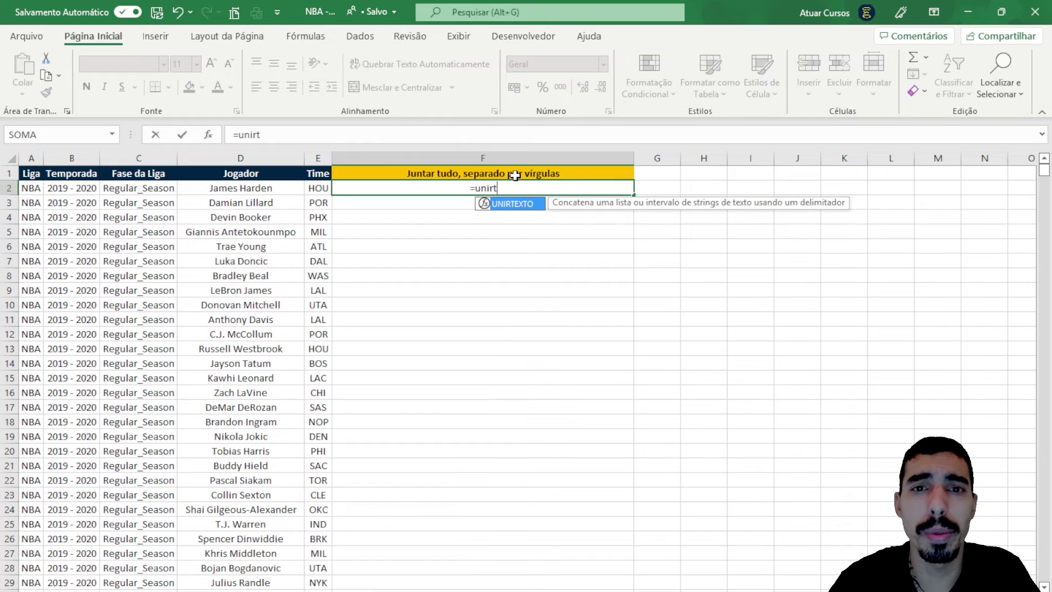
key("Tab")
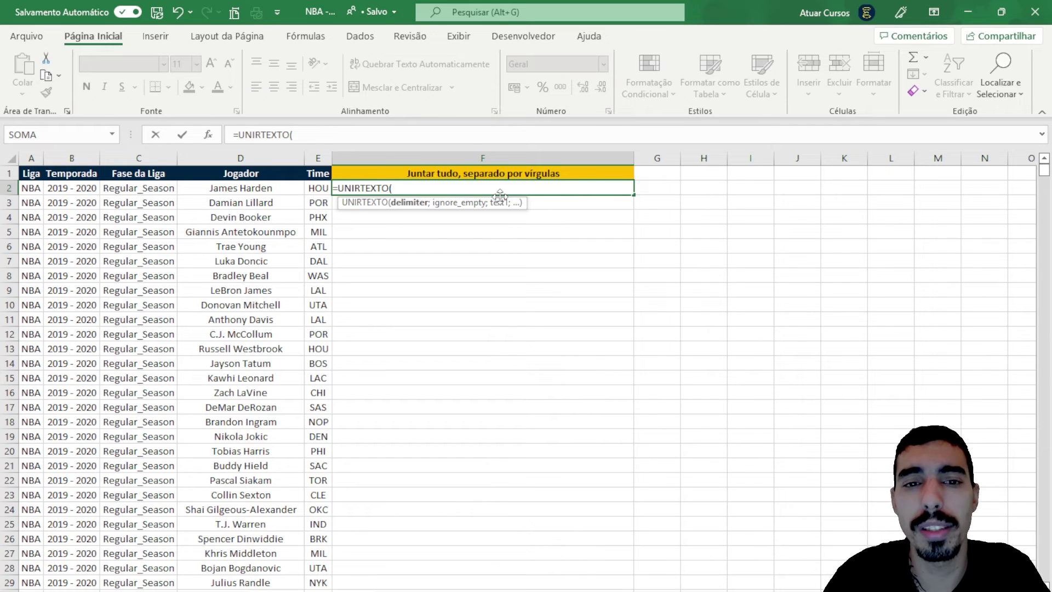
type("\",")
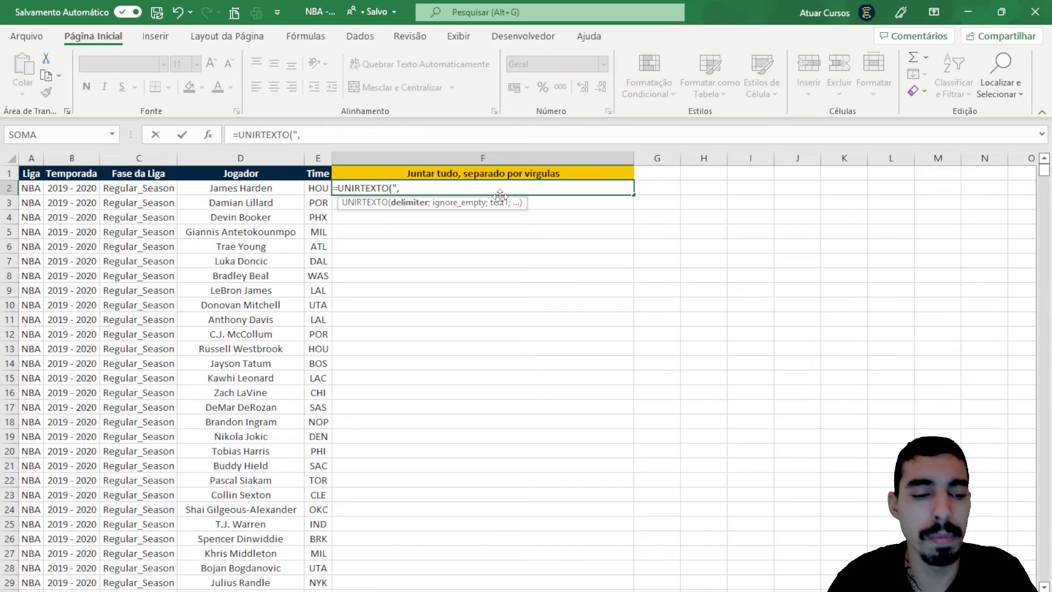
type("\"")
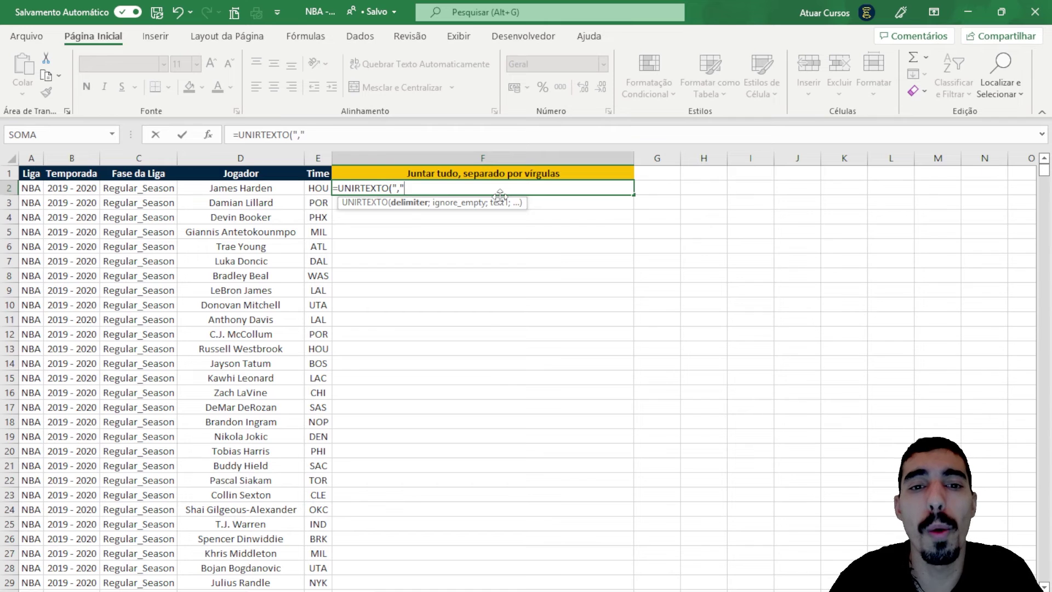
type(";")
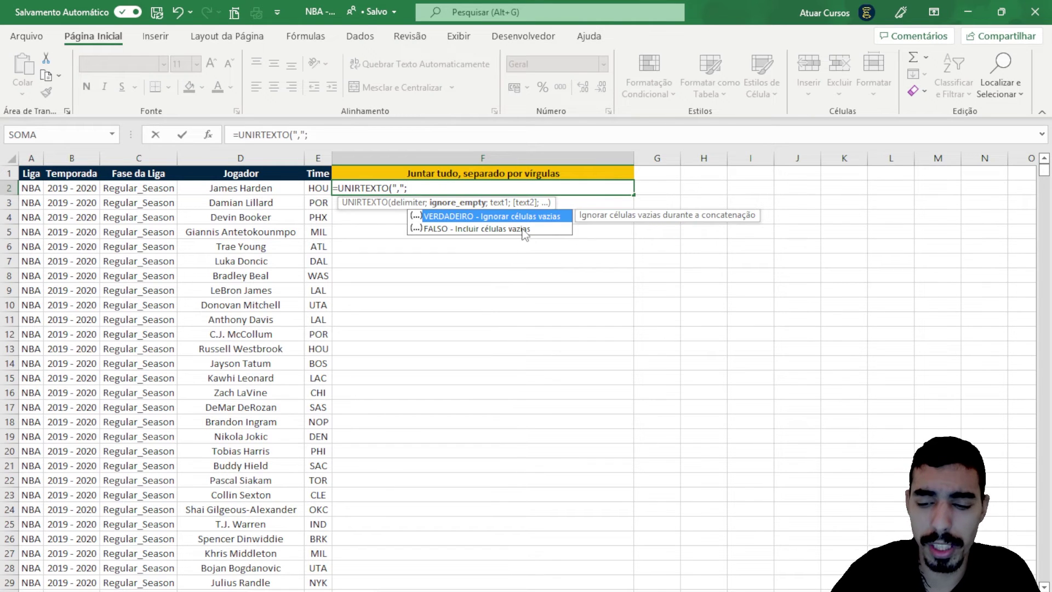
- Complete F2 as =UNIRTEXTO(",";VERDADEIRO;A2:E2) so empty cells are skipped
key("Down")
key("Up")
key("Down")
key("Up")
key("Down")
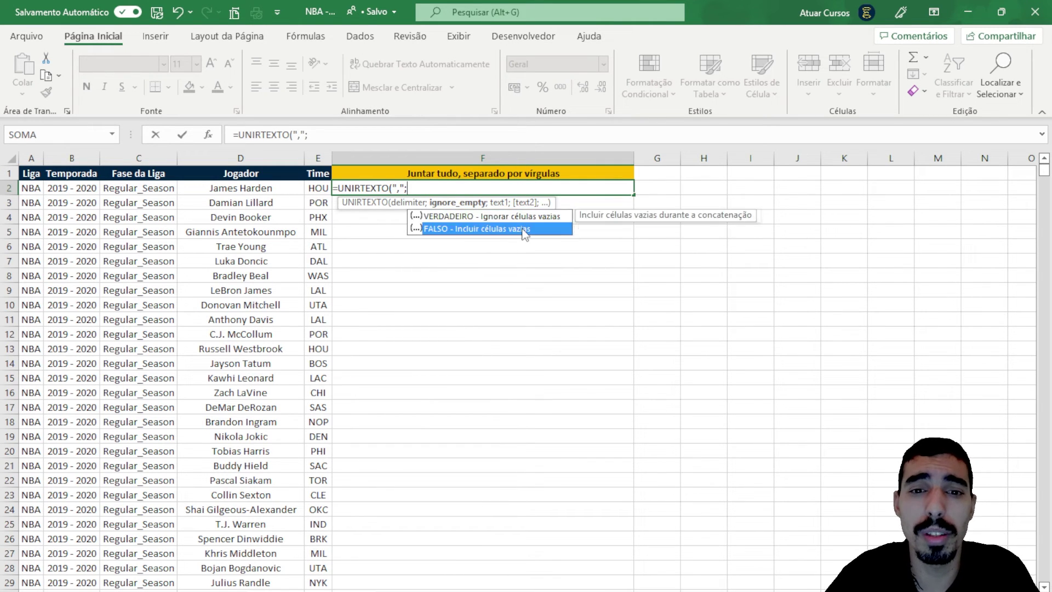
key("Up")
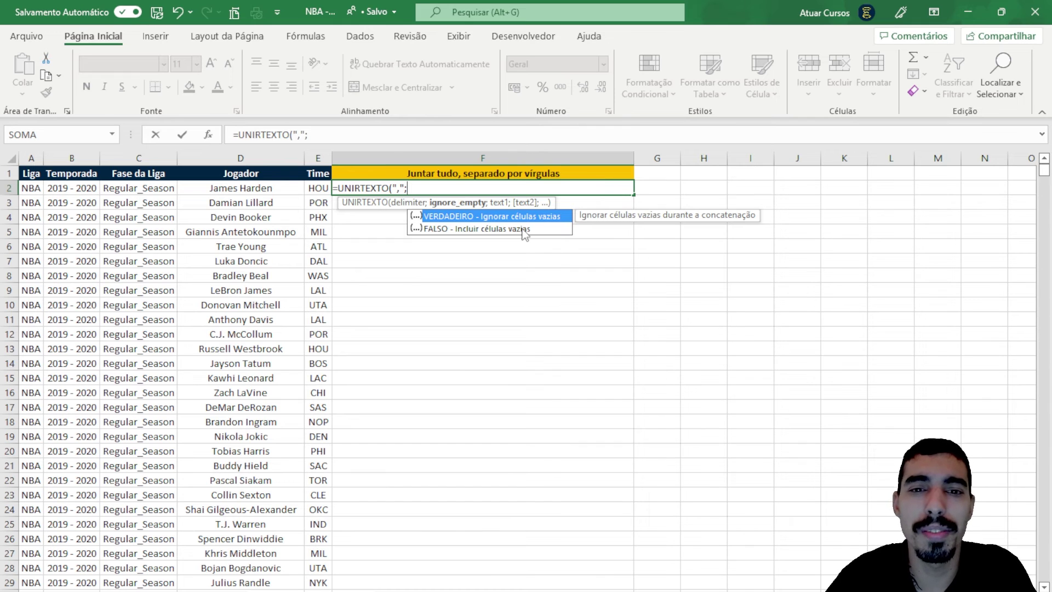
key("Tab")
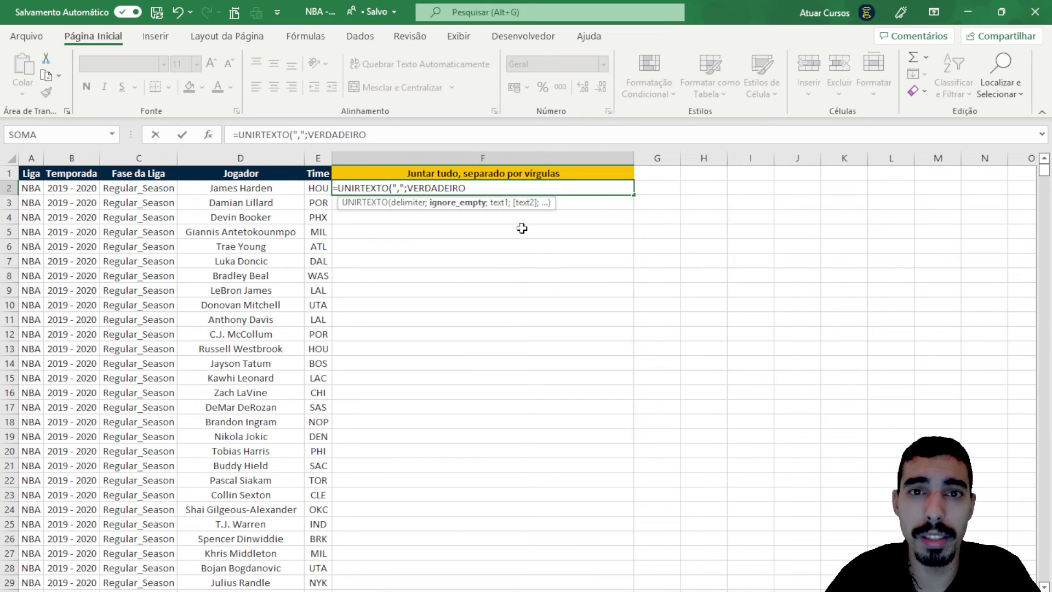
type(";")
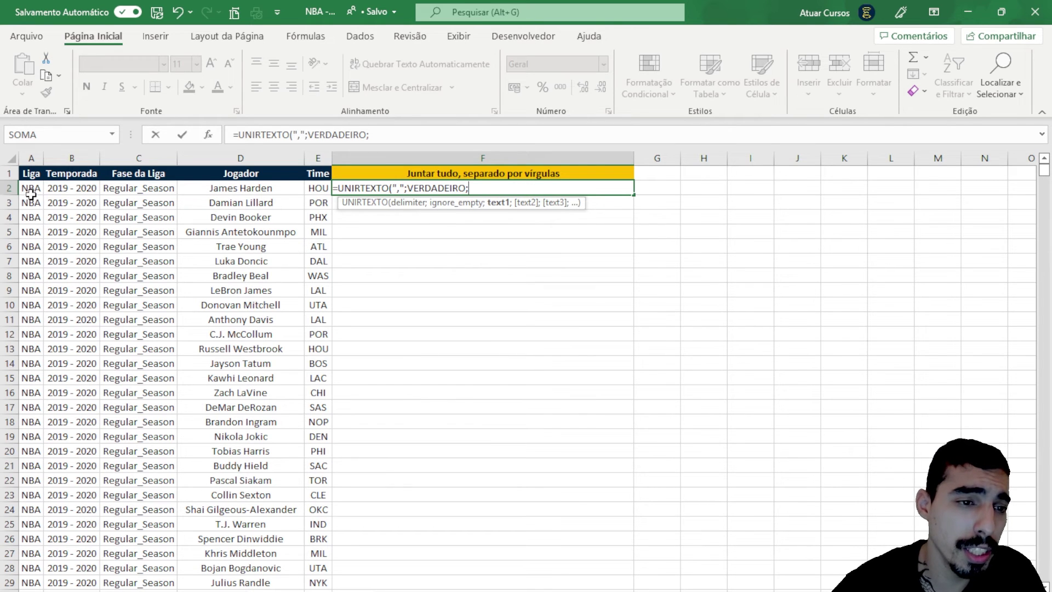
left_click_drag(27, 188, 313, 188)
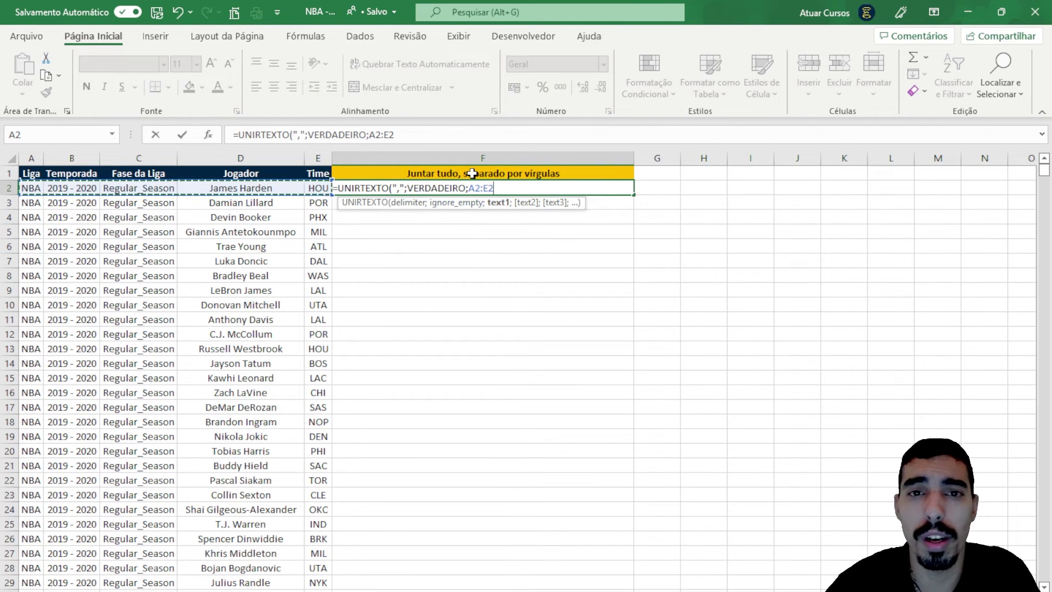
type(")")
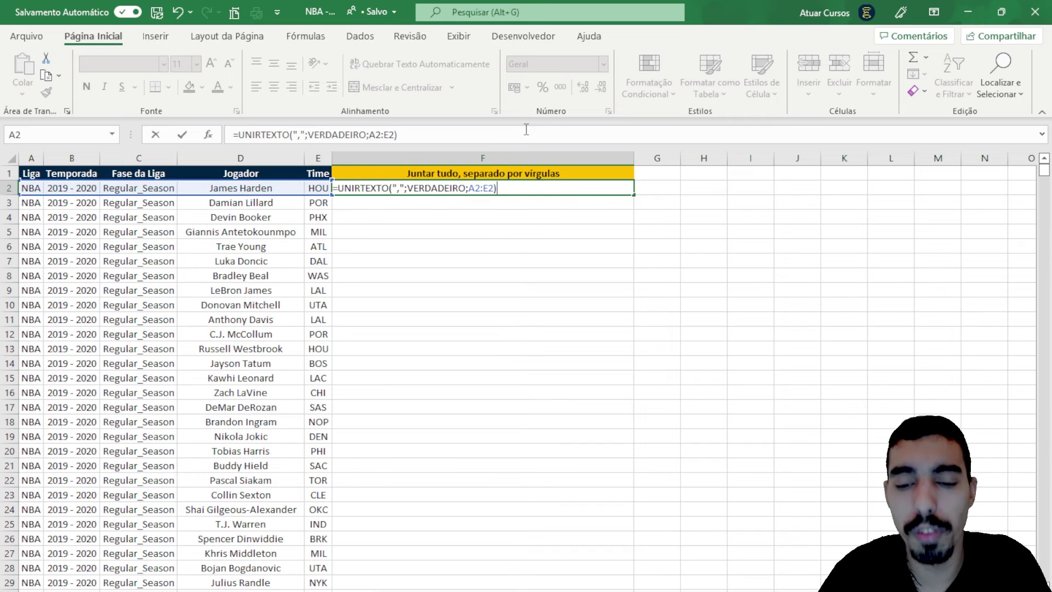
key("Return")
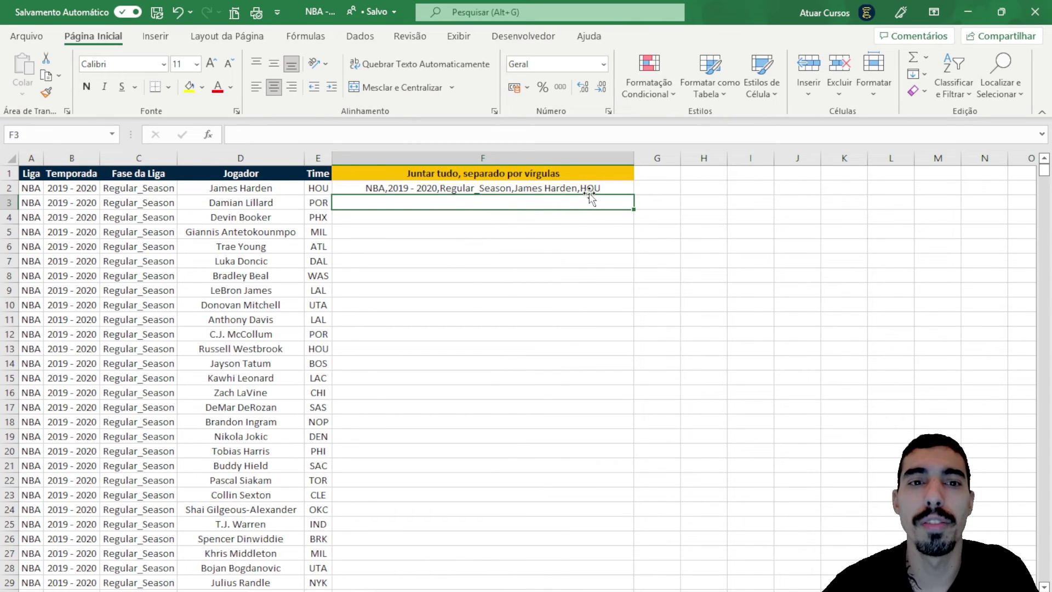
- Copy the F2 UNIRTEXTO formula down every player row
left_click(591, 189)
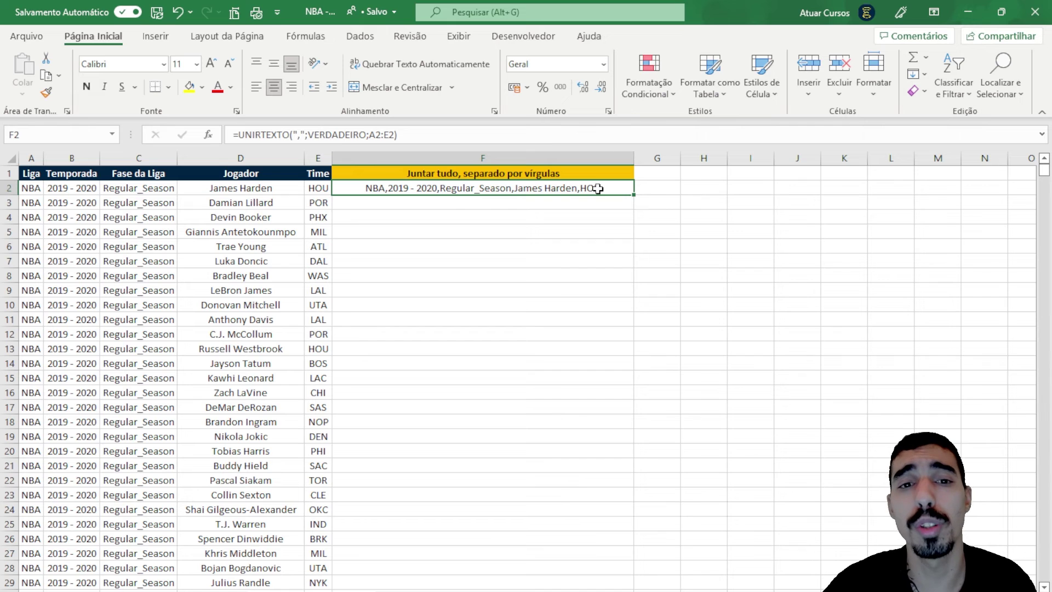
double_click(632, 189)
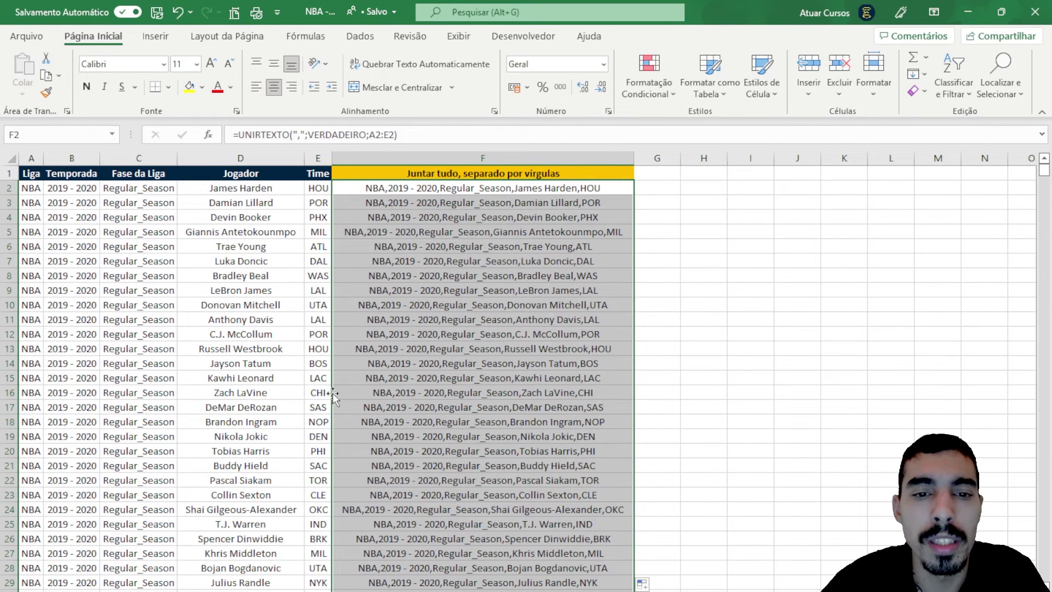
left_click(431, 189)
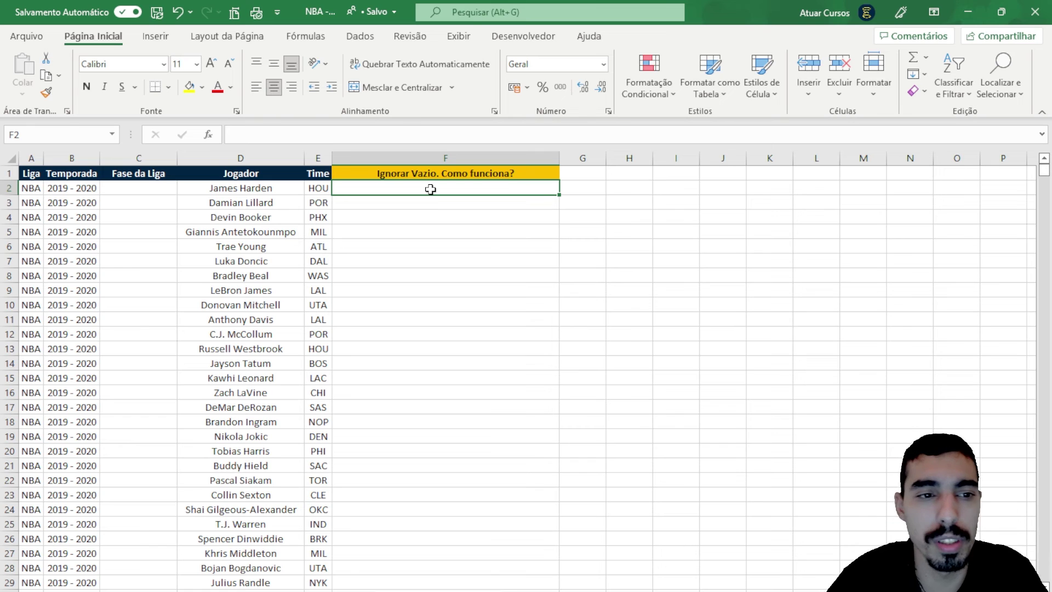
- Build =UNIRTEXTO(",";FALSO;A2:E2) in F2 so the blank cell is kept in the result
type("=")
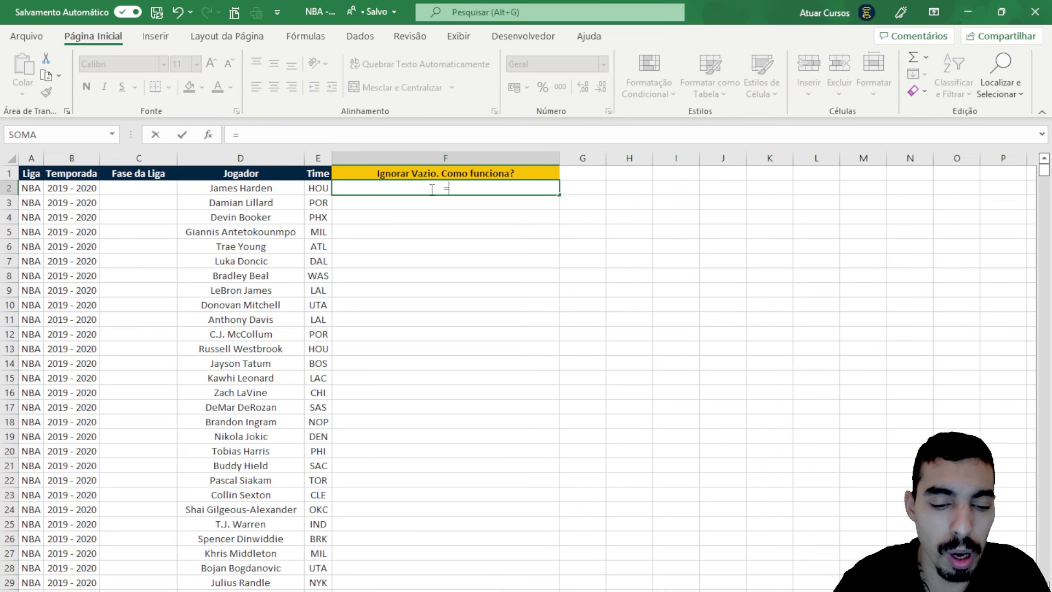
type("unir")
key("Tab")
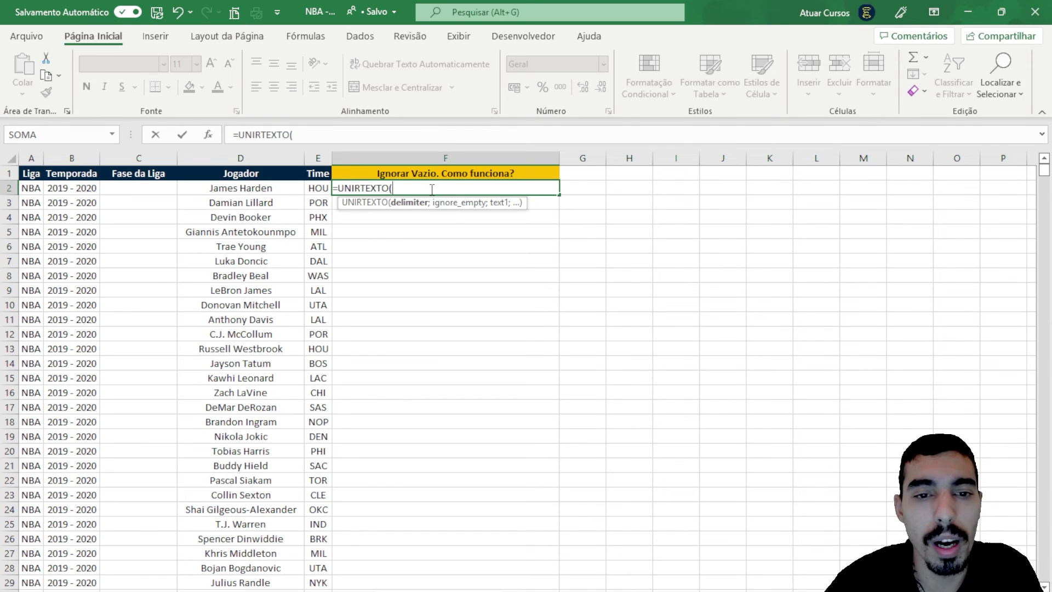
type("\"")
type("\",")
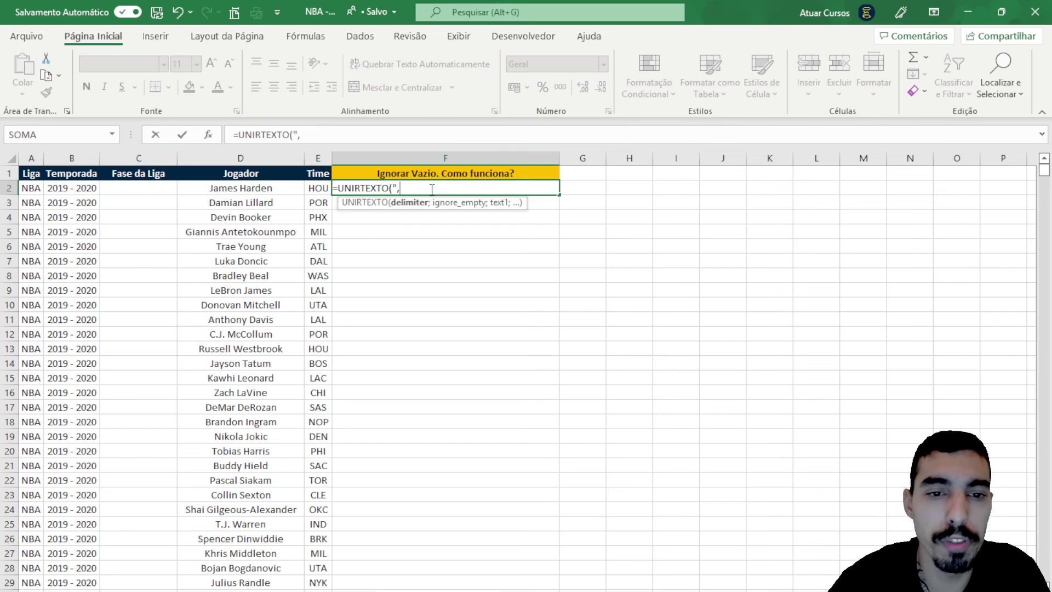
type("\";")
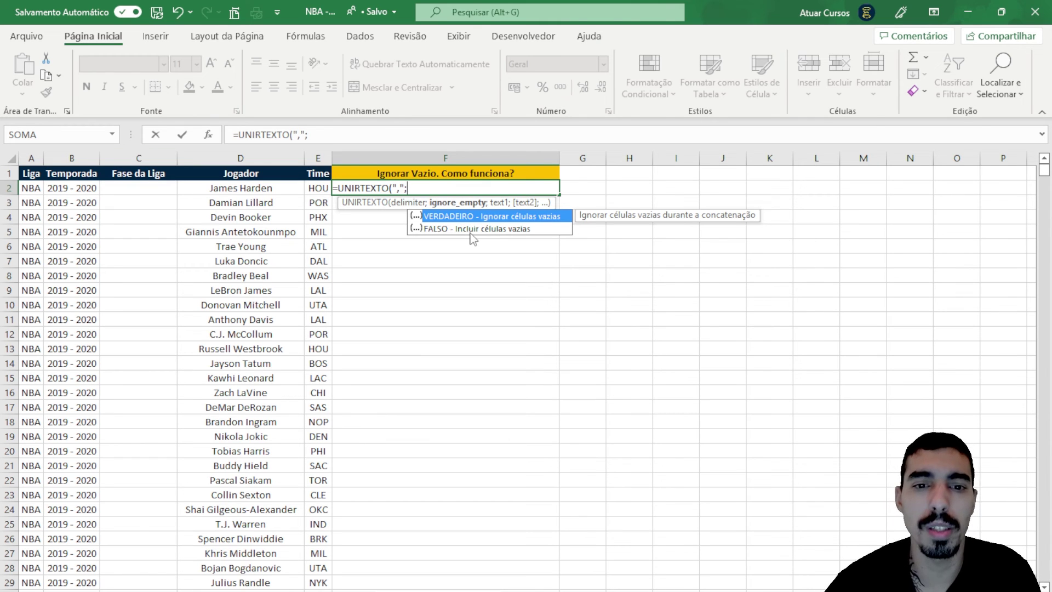
key("Down")
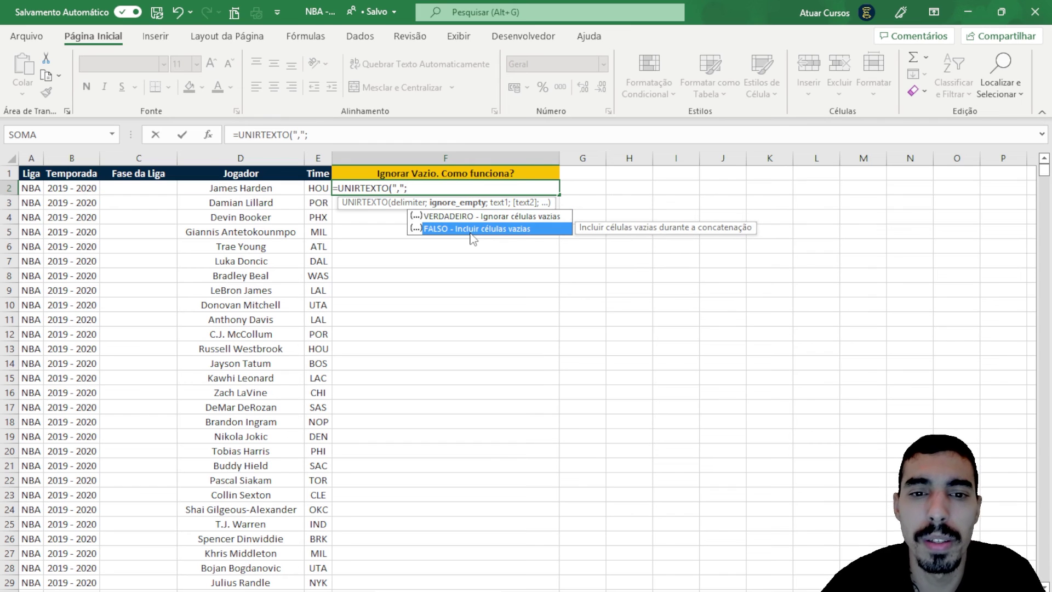
double_click(470, 229)
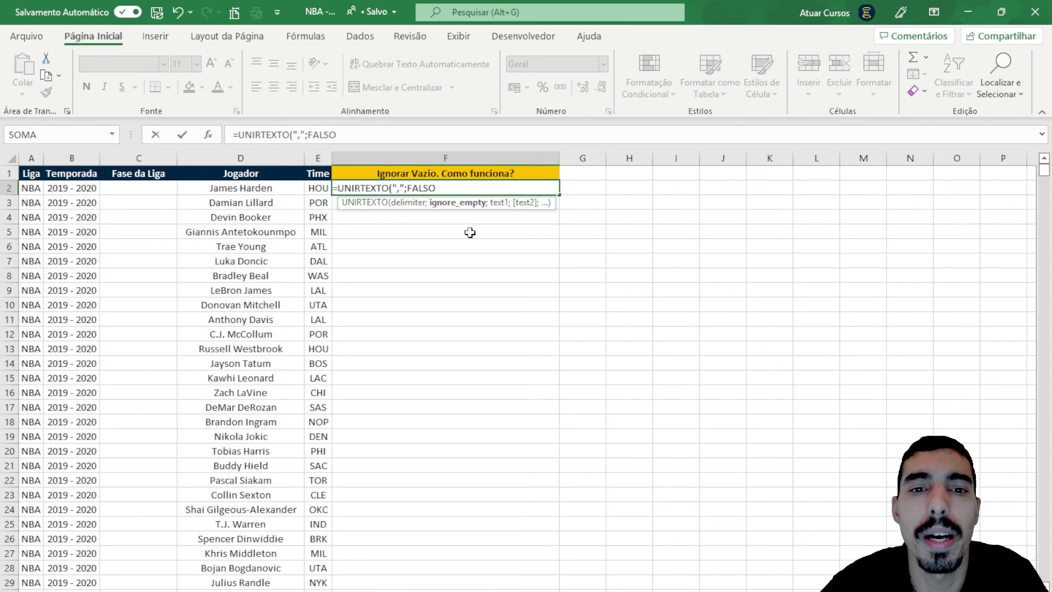
type(";")
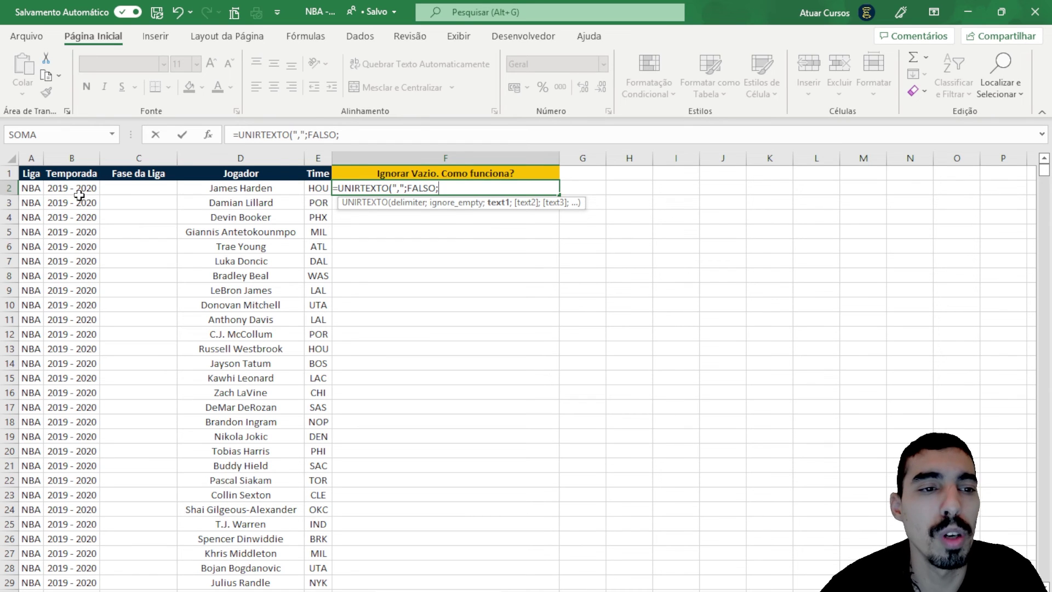
left_click(41, 188)
left_click_drag(45, 188, 319, 188)
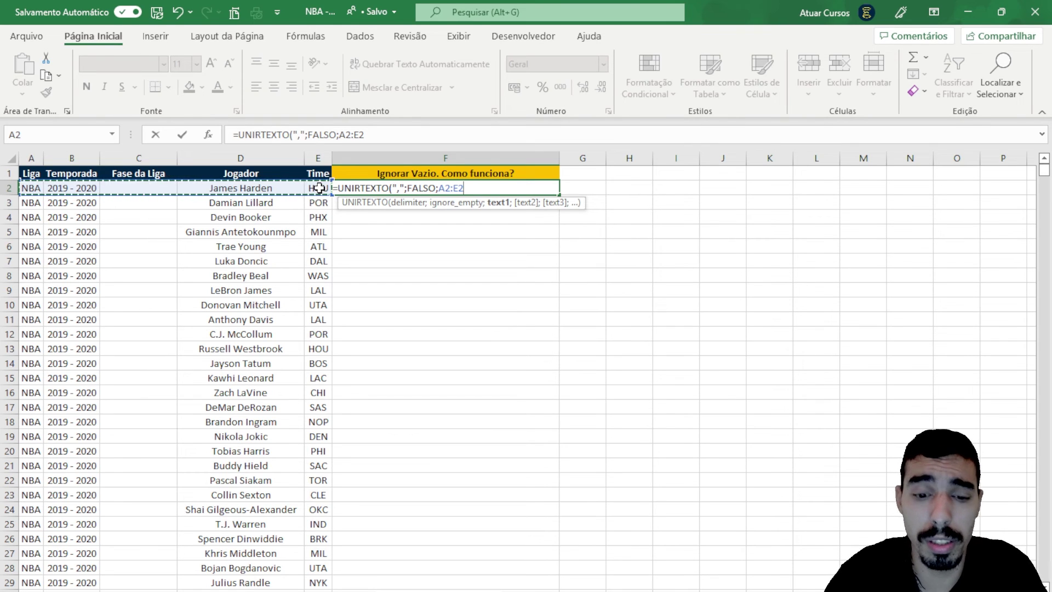
- Finish the keep-empty comma join in F2 and compare it with the empty Fase da Liga cell C2
type(")")
key("Return")
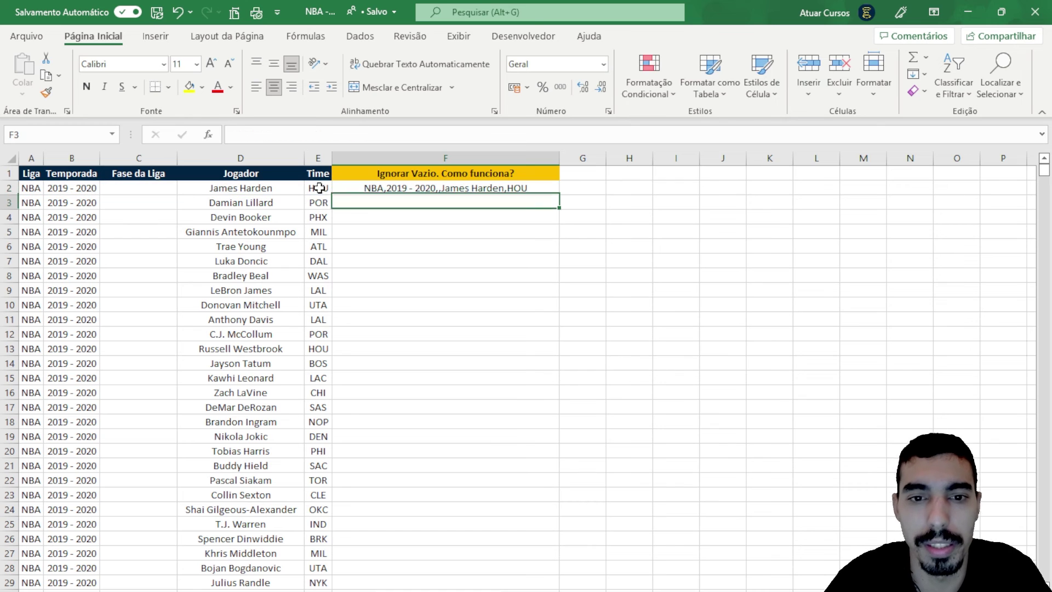
key("Up")
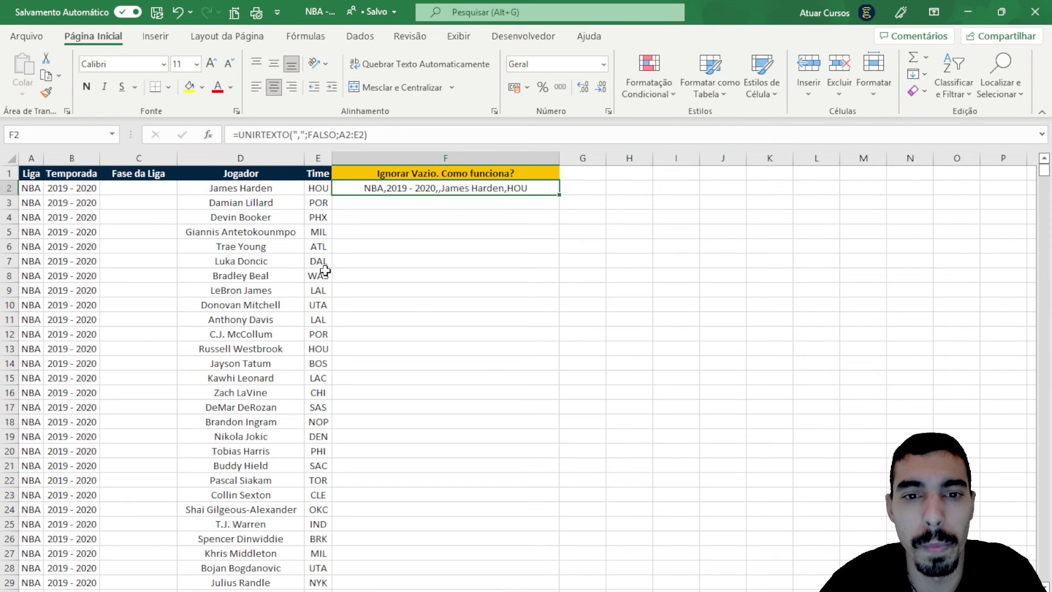
left_click(155, 191)
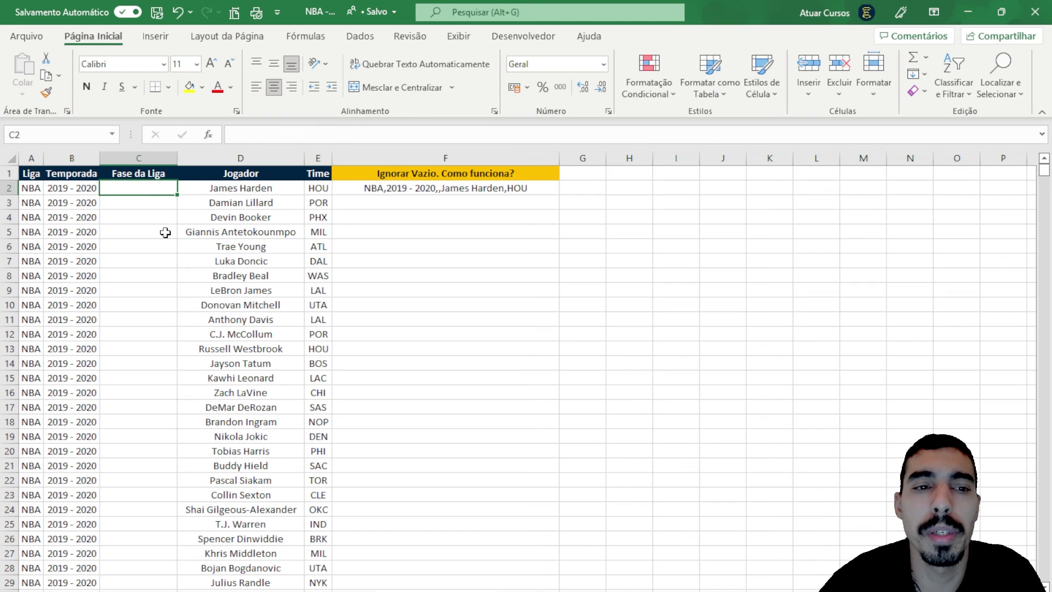
left_click(434, 189)
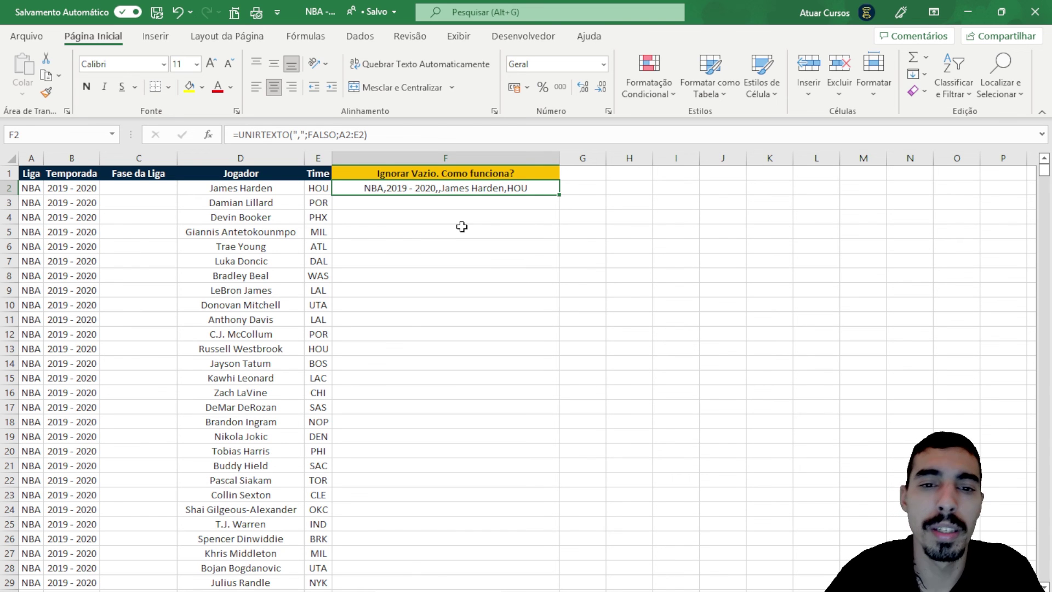
- Fill the F2 join down every player row, then check the row 9 and row 6 results
double_click(561, 192)
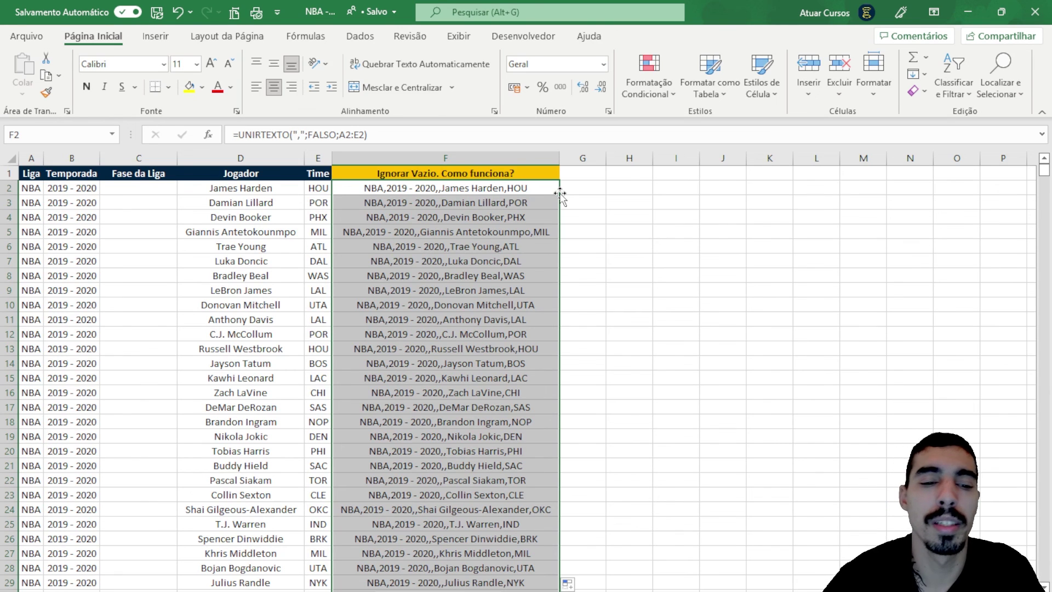
left_click(438, 290)
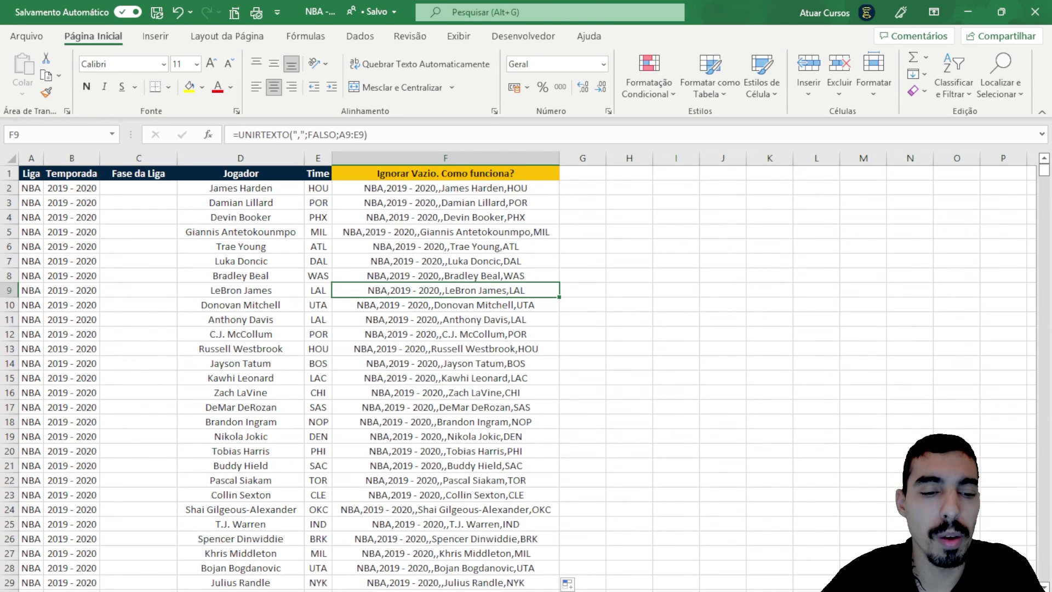
left_click_drag(408, 248, 820, 244)
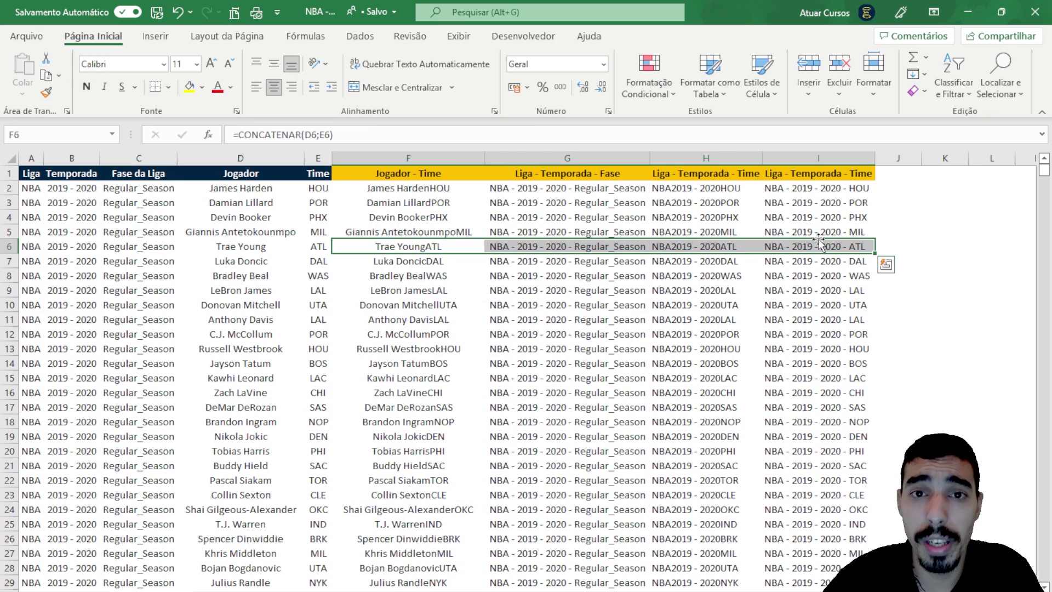